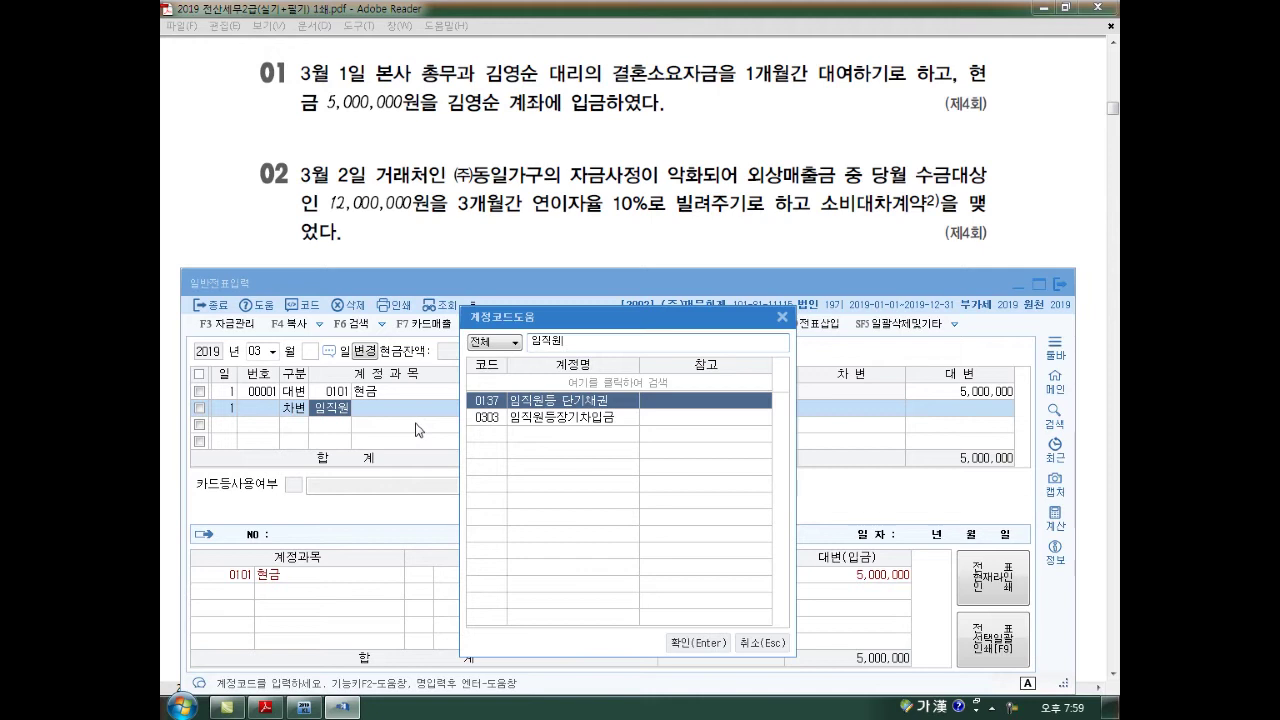
Complete the March 1 debit line with account 0137 임직원등 단기채권 and the employee from problem 01 as the trading partner.
{"action": "key", "text": "Return"}
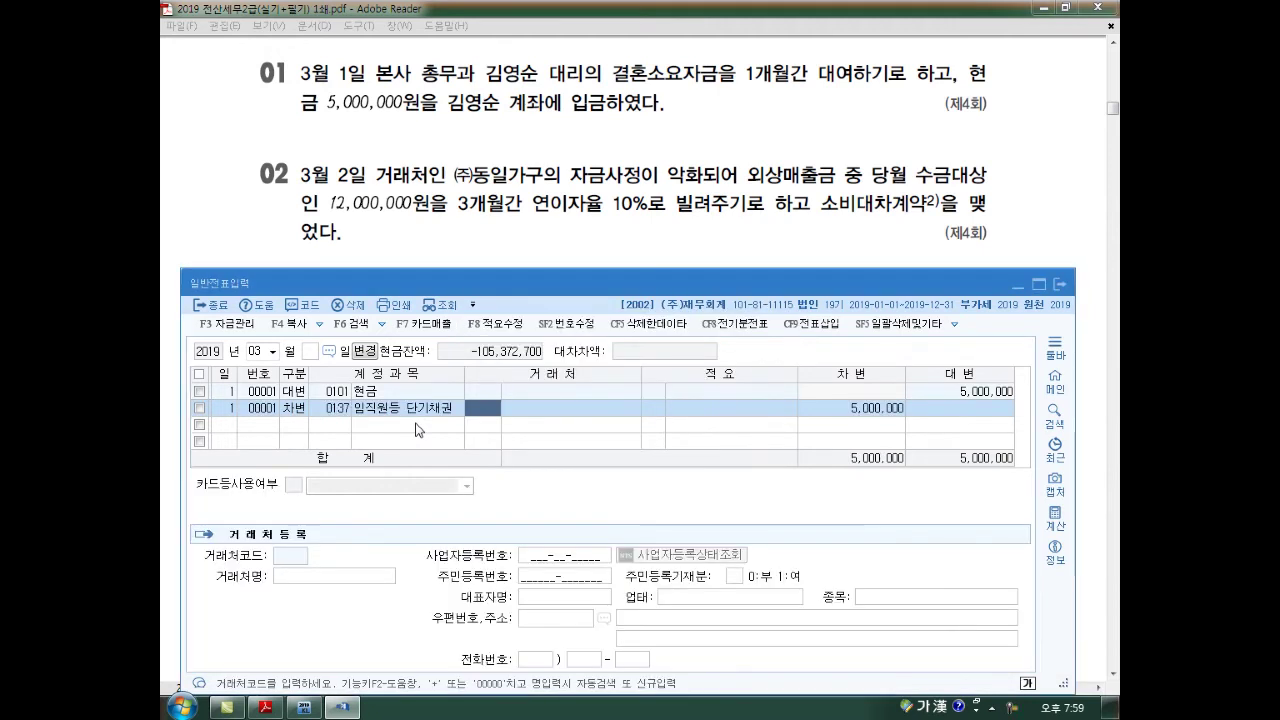
{"action": "type", "text": "김영"}
{"action": "key", "text": "Return"}
{"action": "key", "text": "Escape"}
{"action": "key", "text": "Return"}
{"action": "key", "text": "Return"}
{"action": "key", "text": "Return"}
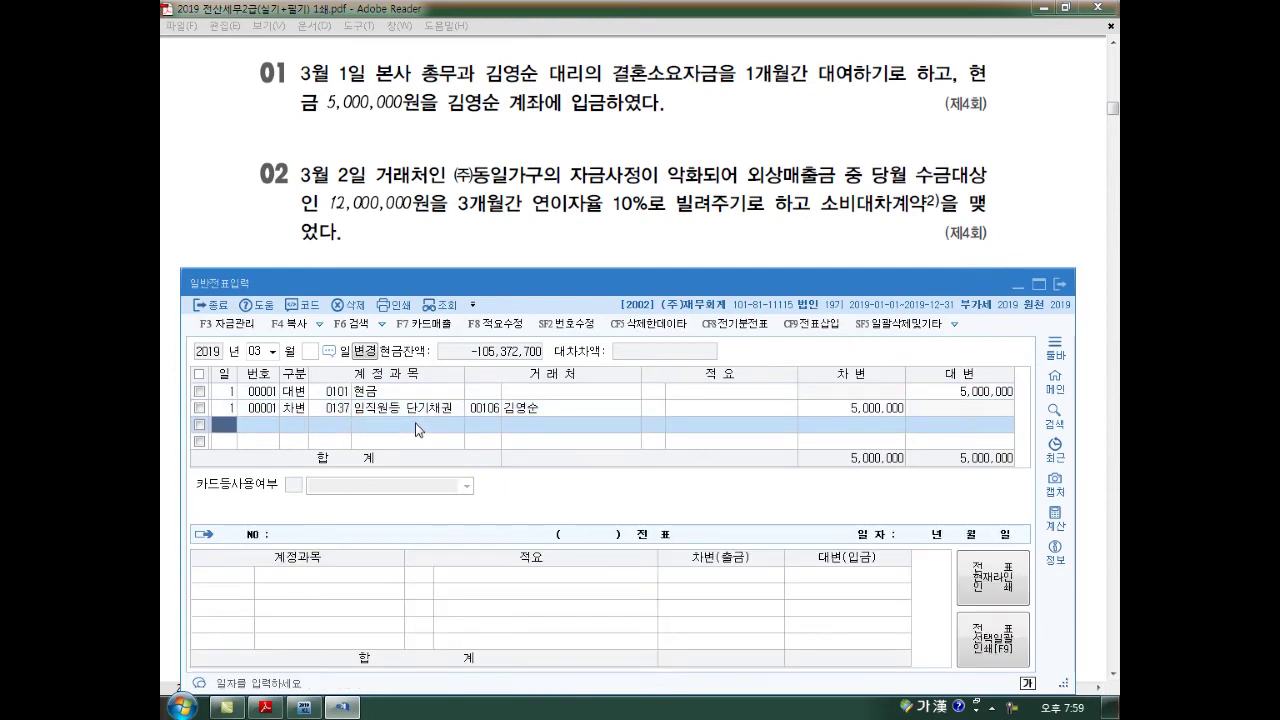
Enter the March 2 credit line for 12,000,000 on account 108 외상매출금 with partner 101 (주)동일가구.
{"action": "type", "text": "2"}
{"action": "key", "text": "Return"}
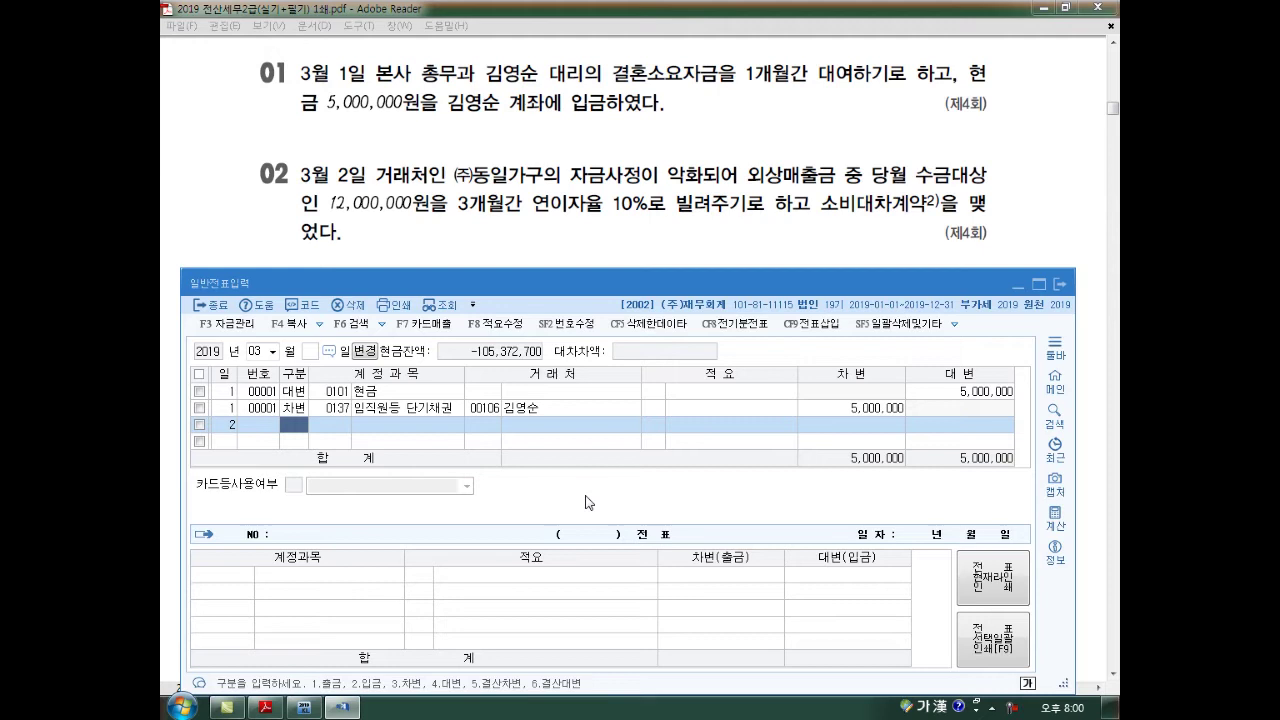
{"action": "type", "text": "4"}
{"action": "key", "text": "Return"}
{"action": "type", "text": "108"}
{"action": "key", "text": "Return"}
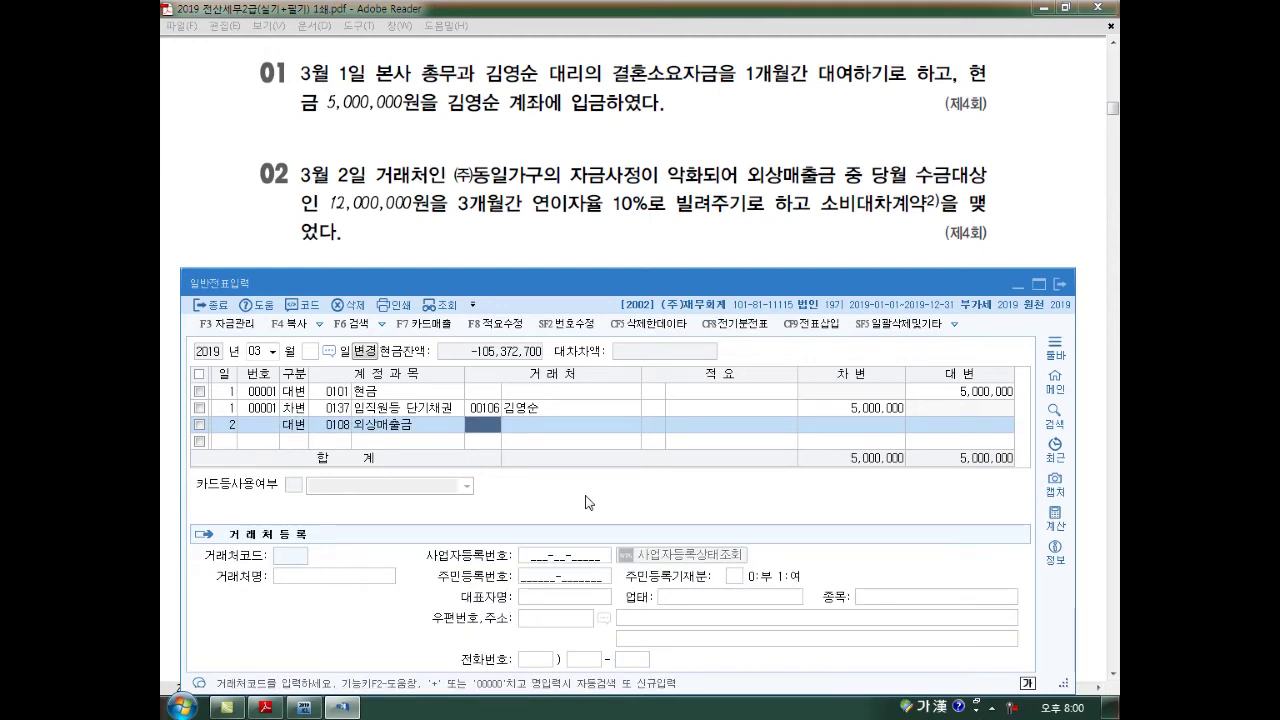
{"action": "type", "text": "101"}
{"action": "key", "text": "Return"}
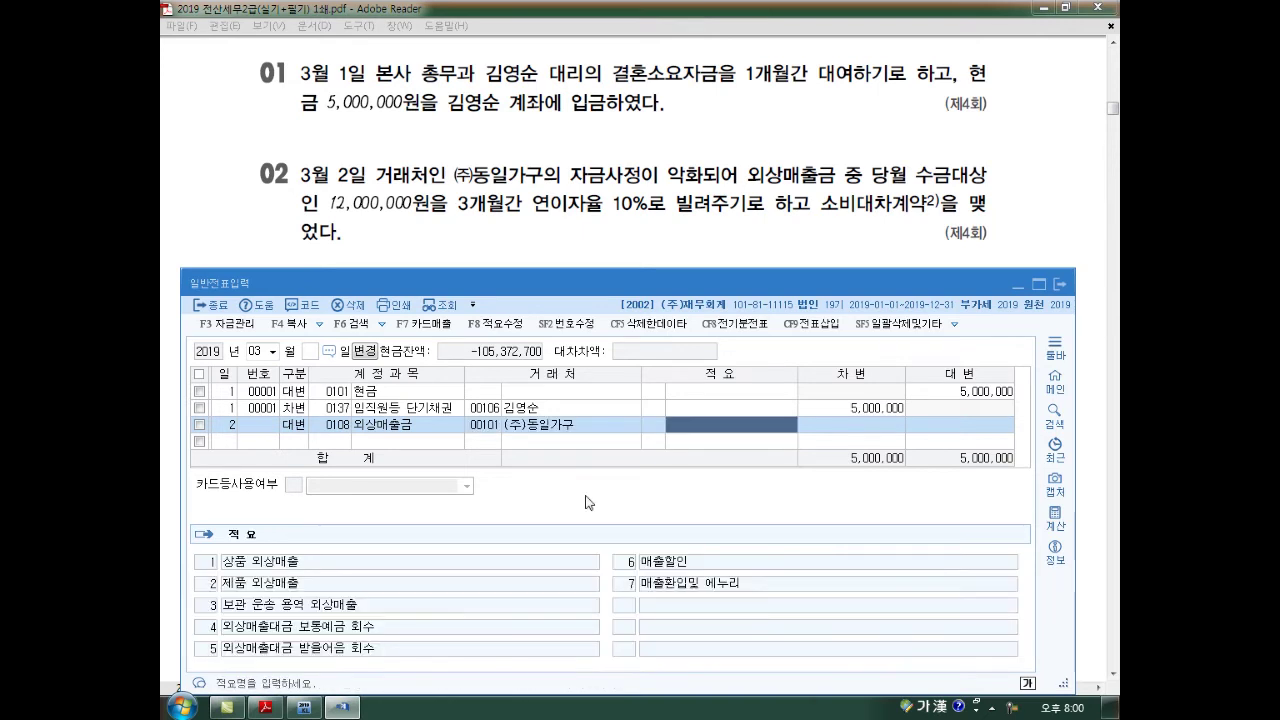
{"action": "key", "text": "Return"}
{"action": "type", "text": "12000000"}
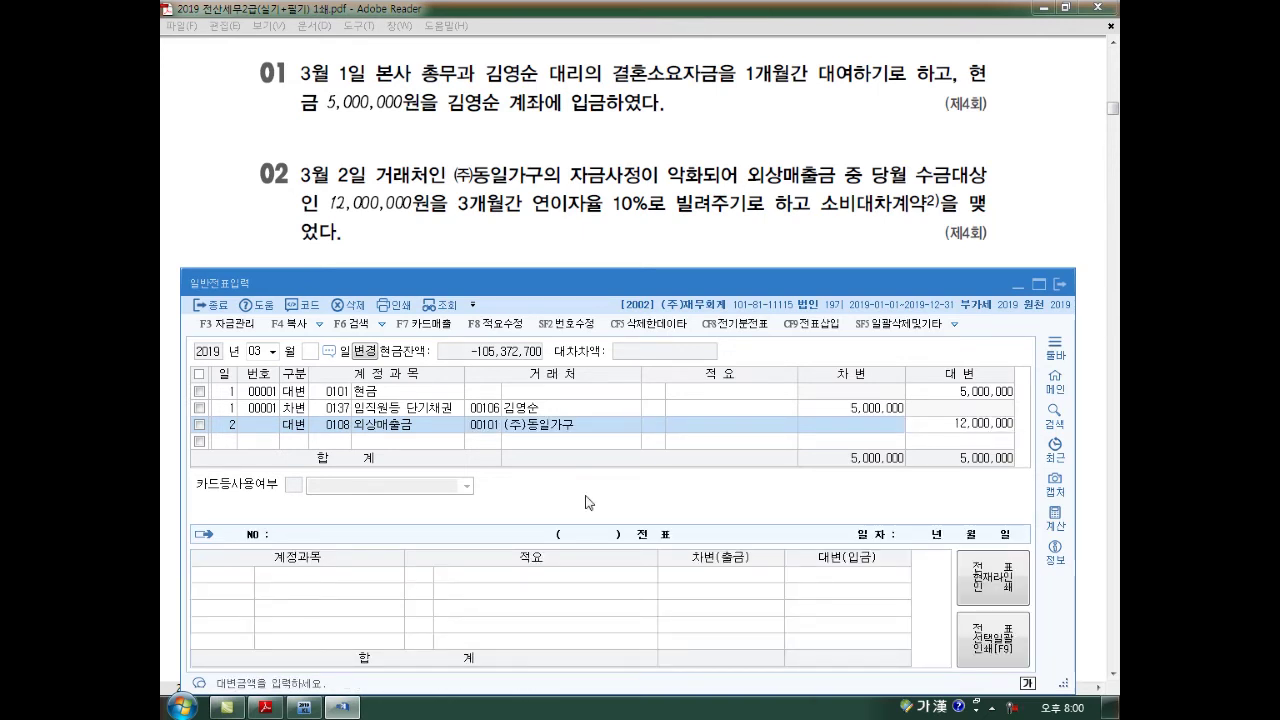
{"action": "key", "text": "Return"}
Enter the matching March 2 debit line on account 114 단기대여금 with partner (주)동일가구.
{"action": "type", "text": "3"}
{"action": "key", "text": "Return"}
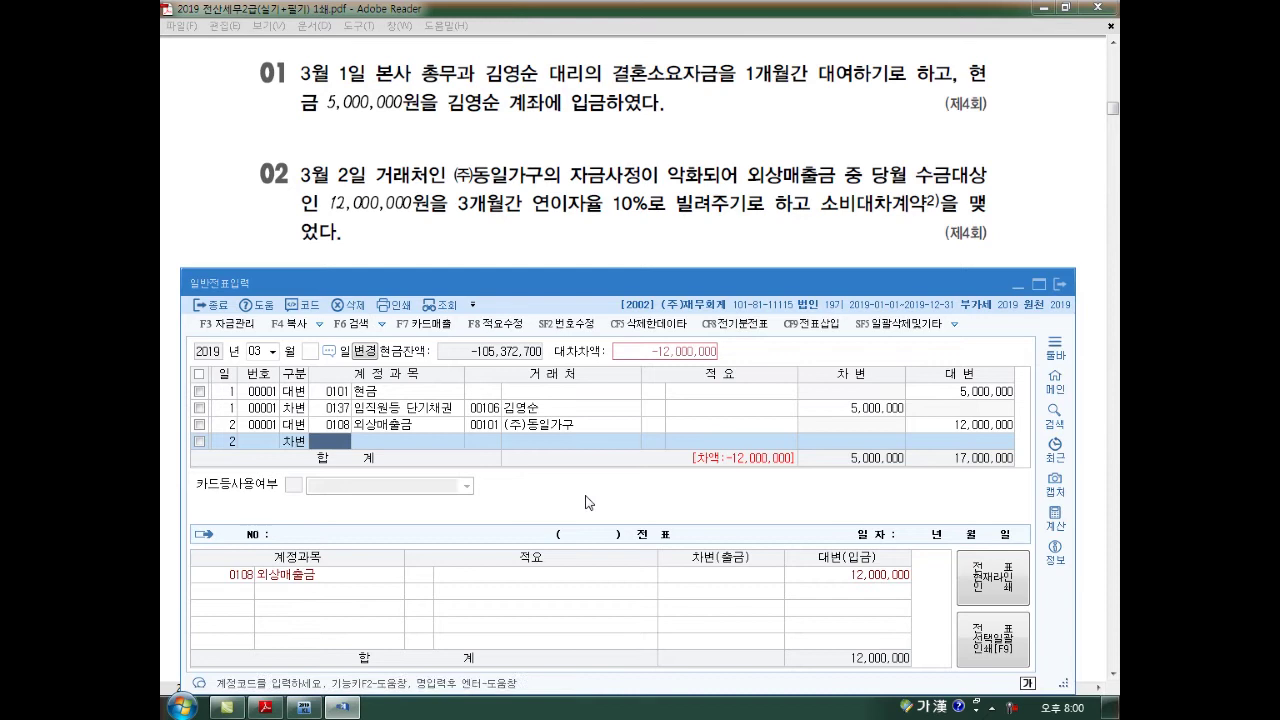
{"action": "type", "text": "114"}
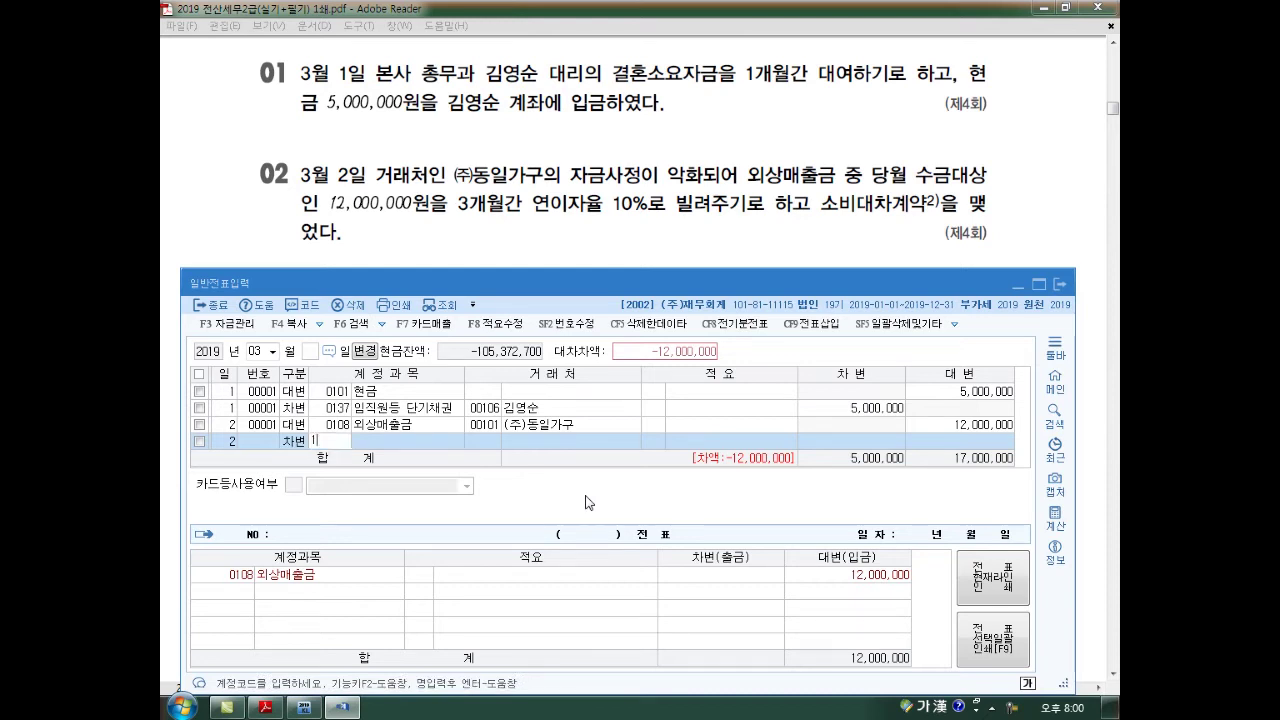
{"action": "key", "text": "Return"}
{"action": "type", "text": "+"}
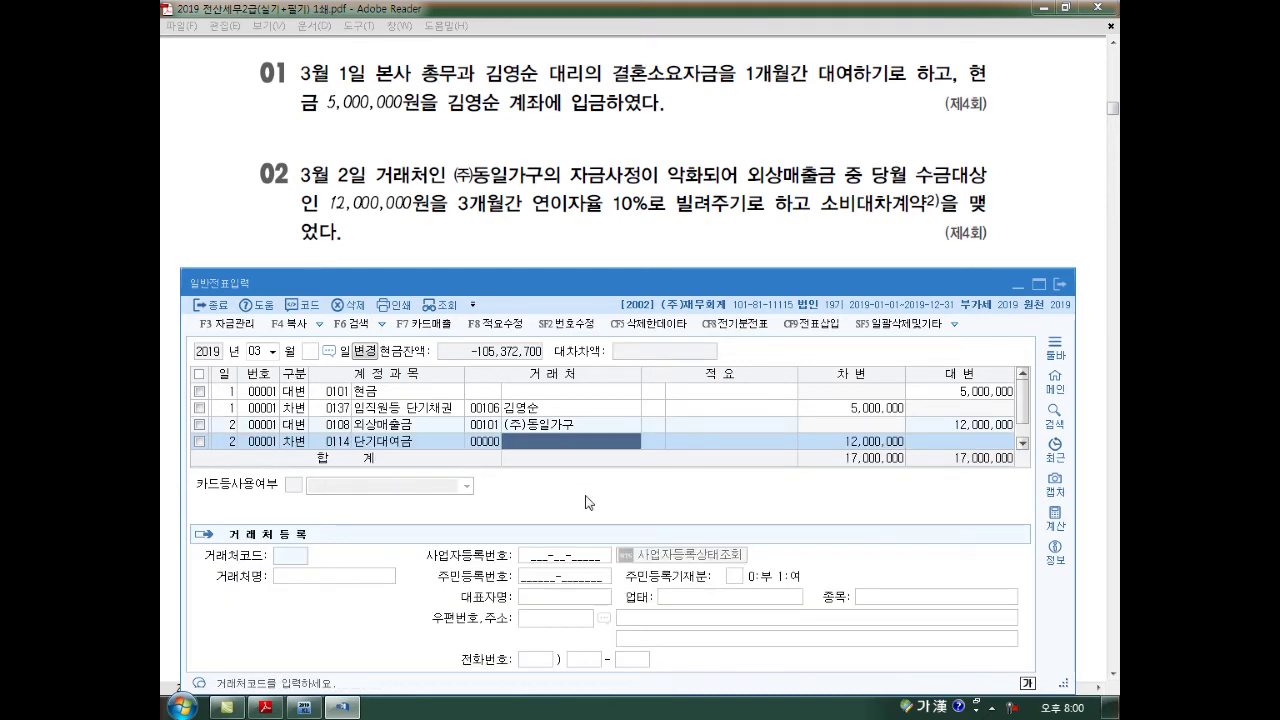
{"action": "key", "text": "Return"}
{"action": "key", "text": "Return"}
{"action": "key", "text": "Return"}
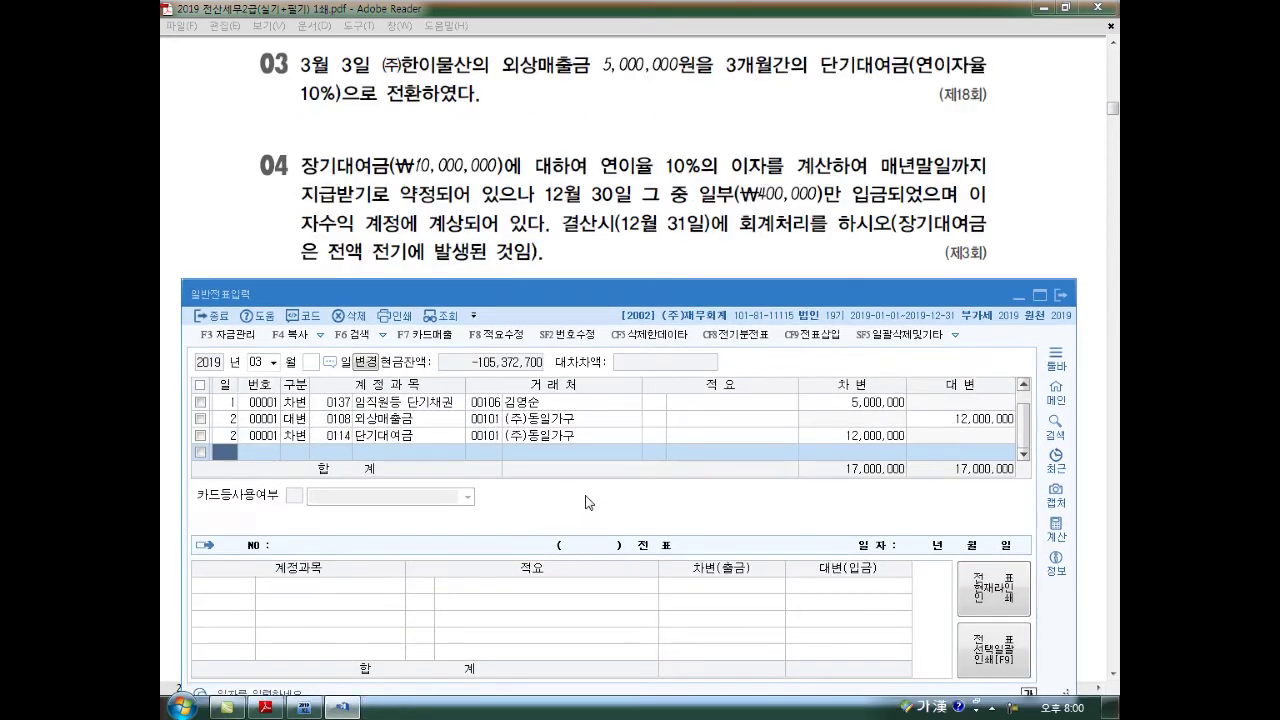
Enter the March 3 credit line for 5,000,000 on account 108 외상매출금 with partner 102 (주)한이물산.
{"action": "type", "text": "3"}
{"action": "key", "text": "Return"}
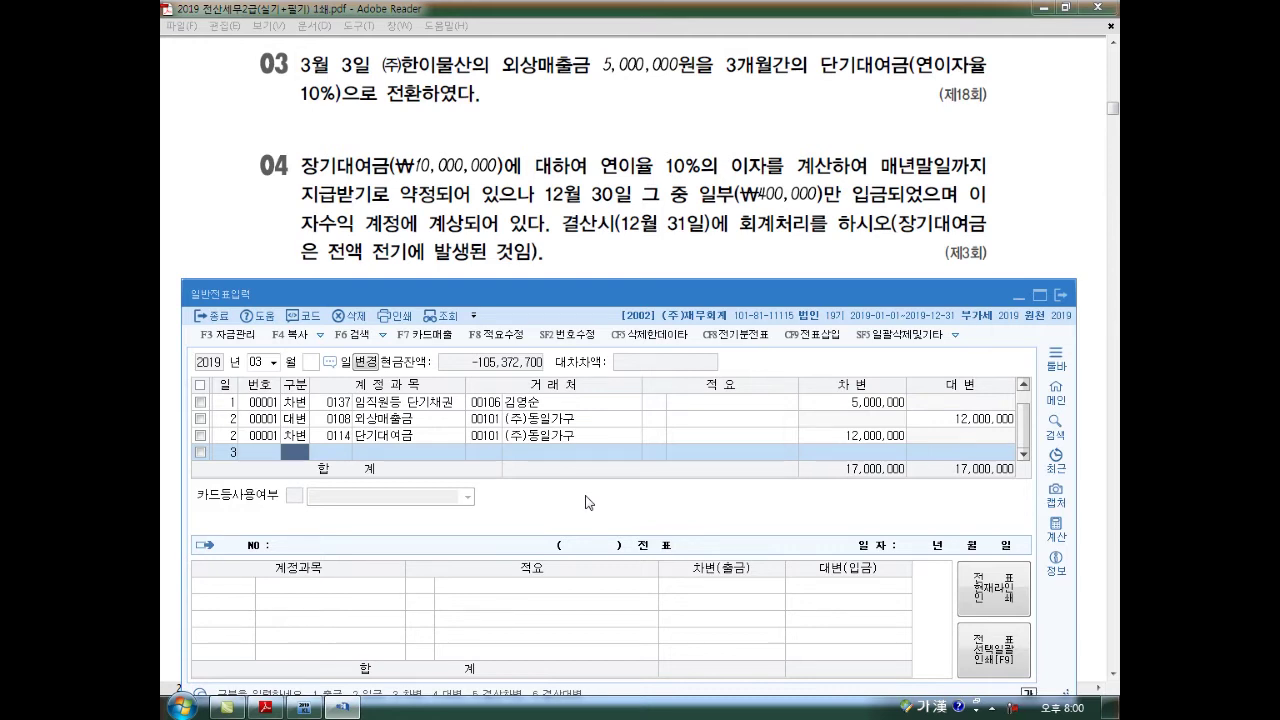
{"action": "type", "text": "4"}
{"action": "key", "text": "Return"}
{"action": "type", "text": "108"}
{"action": "key", "text": "Return"}
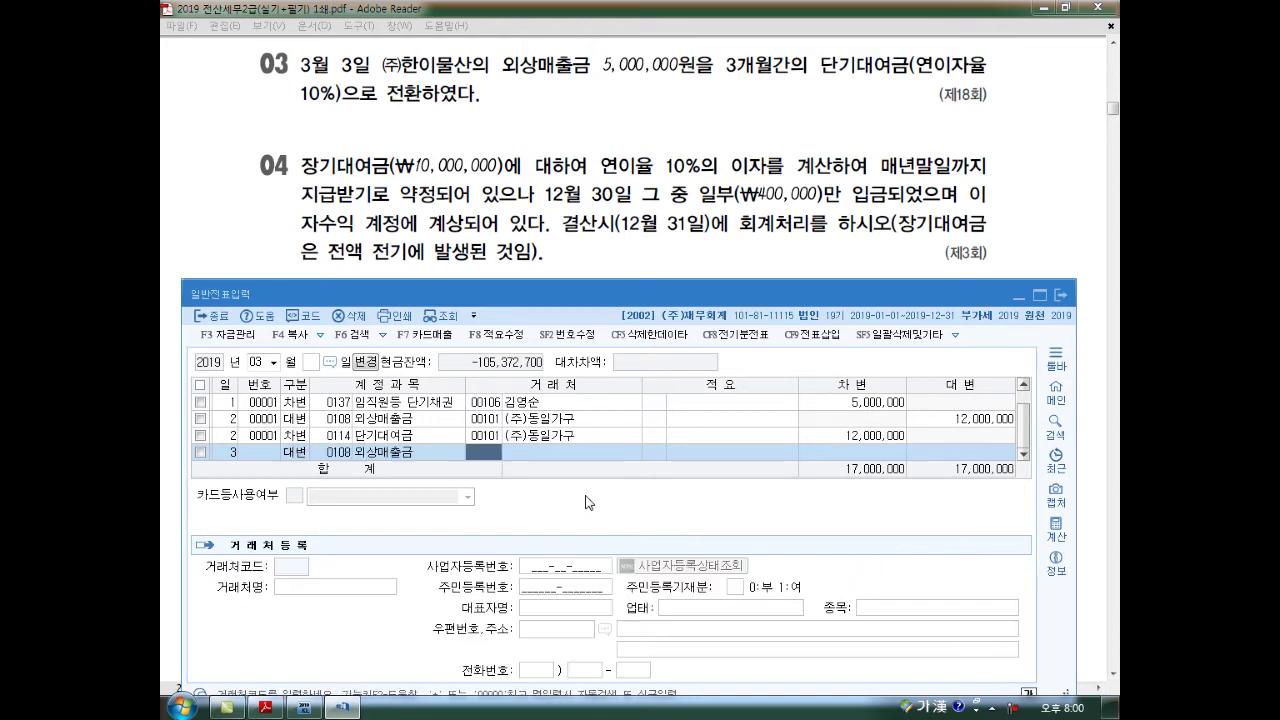
{"action": "type", "text": "102"}
{"action": "key", "text": "Return"}
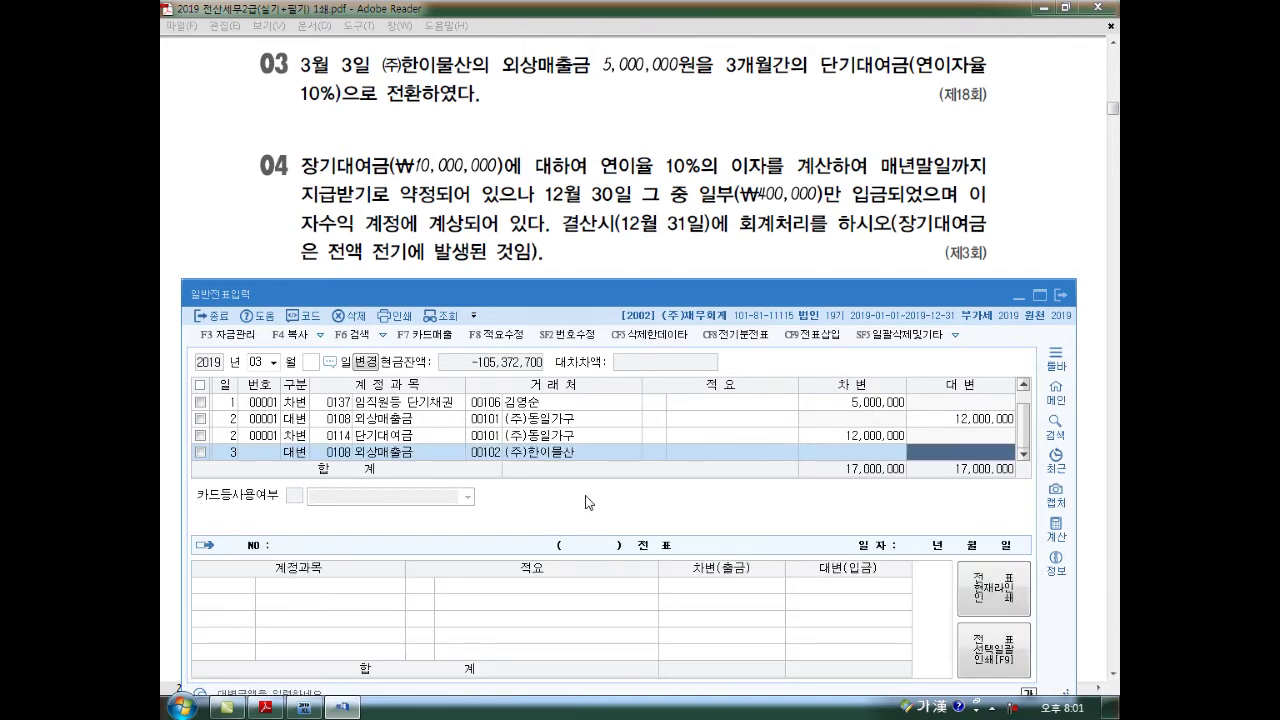
{"action": "type", "text": "5000000"}
{"action": "key", "text": "Return"}
Enter the matching March 3 debit line on account 114 단기대여금 with partner 102 (주)한이물산.
{"action": "type", "text": "3"}
{"action": "key", "text": "Return"}
{"action": "type", "text": "114"}
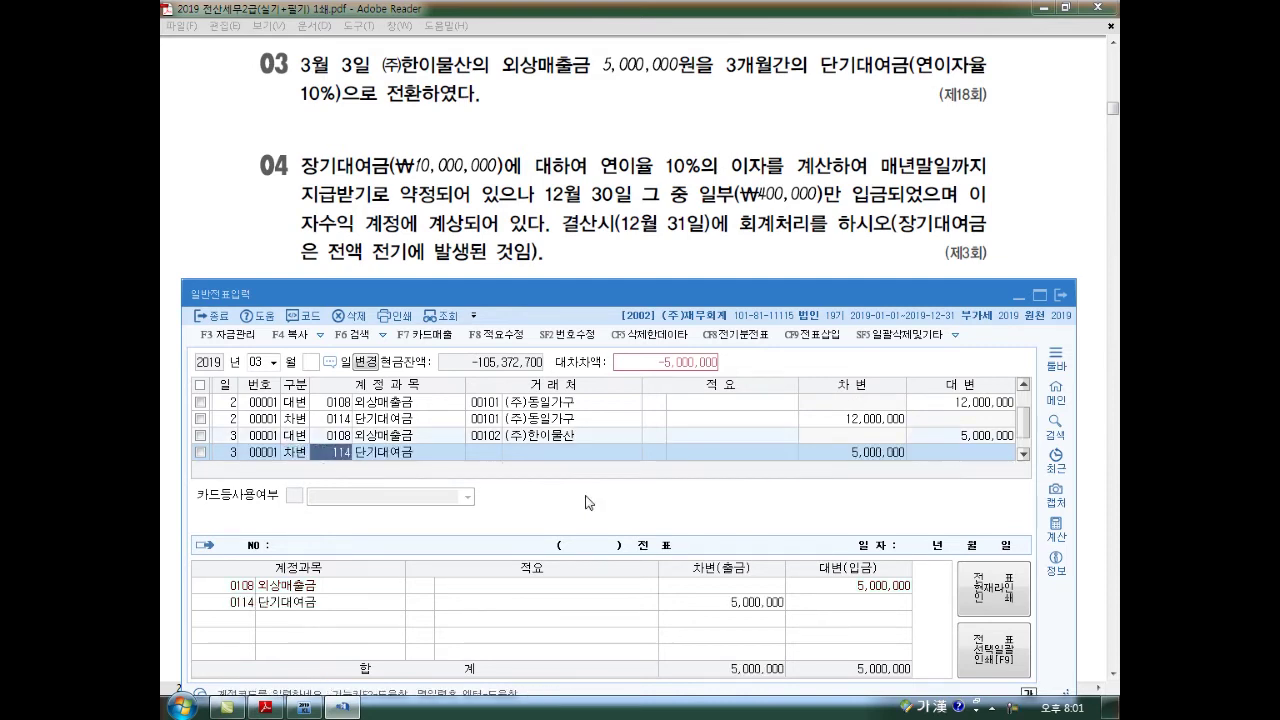
{"action": "key", "text": "Return"}
{"action": "type", "text": "102"}
{"action": "key", "text": "Return"}
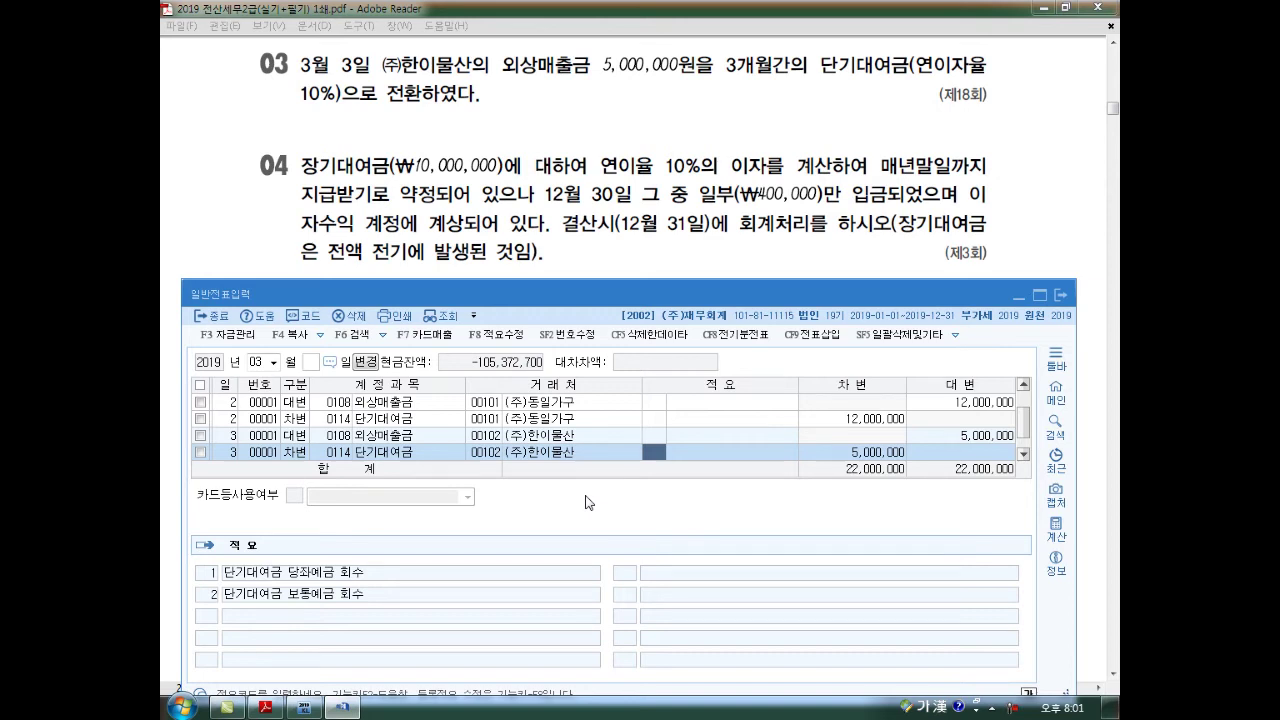
{"action": "key", "text": "Return"}
{"action": "key", "text": "Return"}
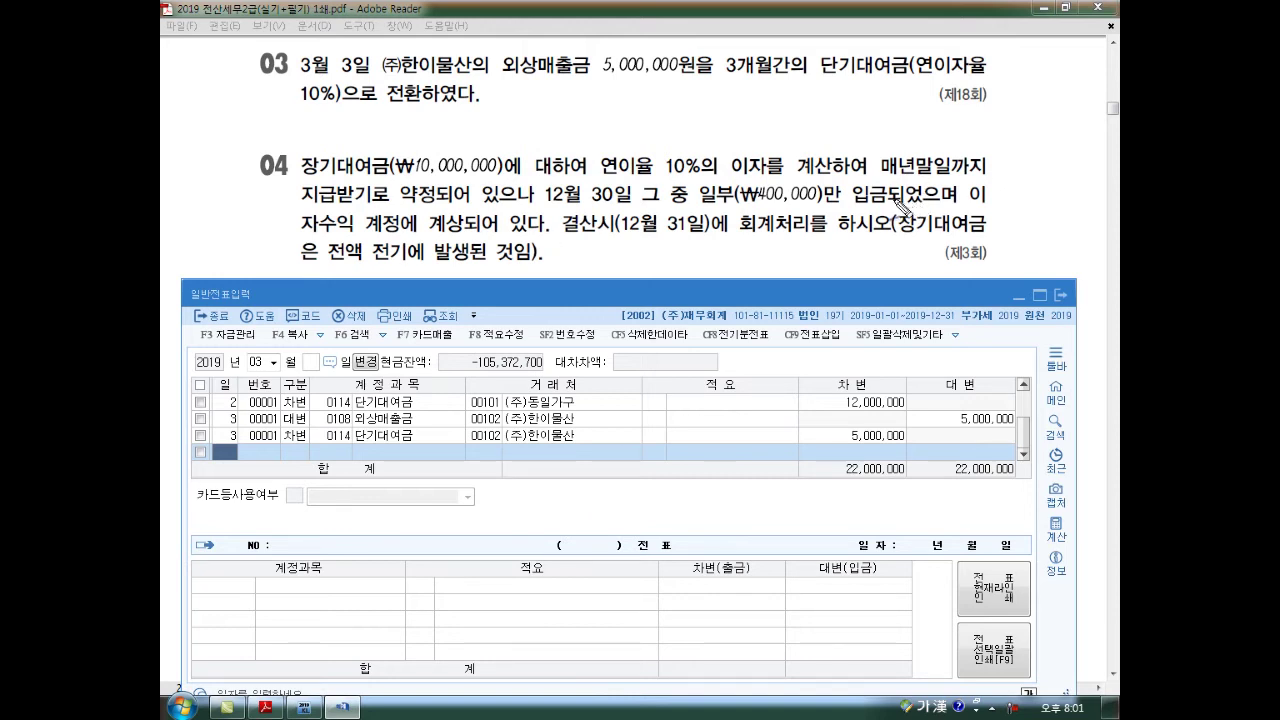
Mark up problem 04: circle 말일 with the note 12/31, underline 12월 30일, and circle ₩400,000 and 입금.
{"action": "mouse_move", "coordinate": [936, 187]}
{"action": "left_mouse_down"}
{"action": "mouse_move", "coordinate": [949, 181]}
{"action": "mouse_move", "coordinate": [916, 158]}
{"action": "mouse_move", "coordinate": [962, 182]}
{"action": "left_mouse_up"}
{"action": "mouse_move", "coordinate": [907, 116]}
{"action": "left_mouse_down"}
{"action": "mouse_move", "coordinate": [908, 131]}
{"action": "mouse_move", "coordinate": [928, 130]}
{"action": "left_mouse_up"}
{"action": "mouse_move", "coordinate": [942, 114]}
{"action": "left_mouse_down"}
{"action": "mouse_move", "coordinate": [950, 152]}
{"action": "mouse_move", "coordinate": [948, 138]}
{"action": "mouse_move", "coordinate": [912, 162]}
{"action": "mouse_move", "coordinate": [962, 152]}
{"action": "left_mouse_up"}
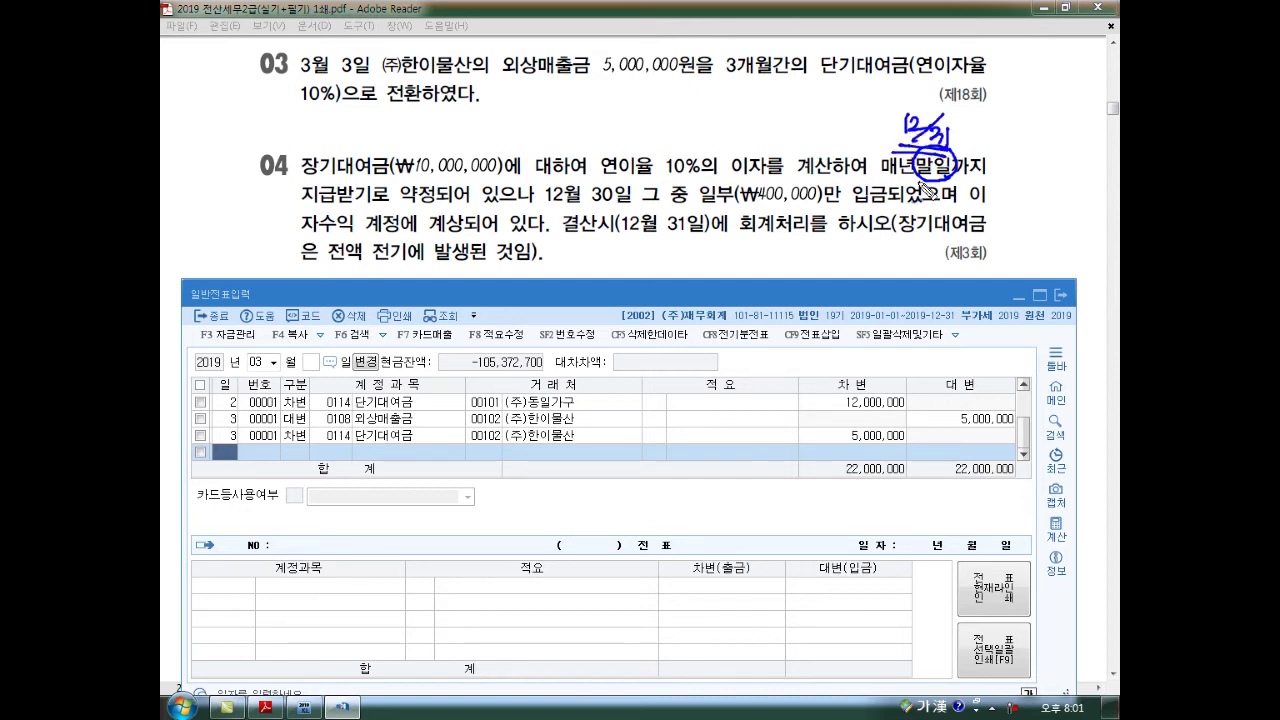
{"action": "left_click_drag", "start_coordinate": [548, 203], "coordinate": [636, 204]}
{"action": "left_click_drag", "start_coordinate": [742, 203], "coordinate": [862, 207]}
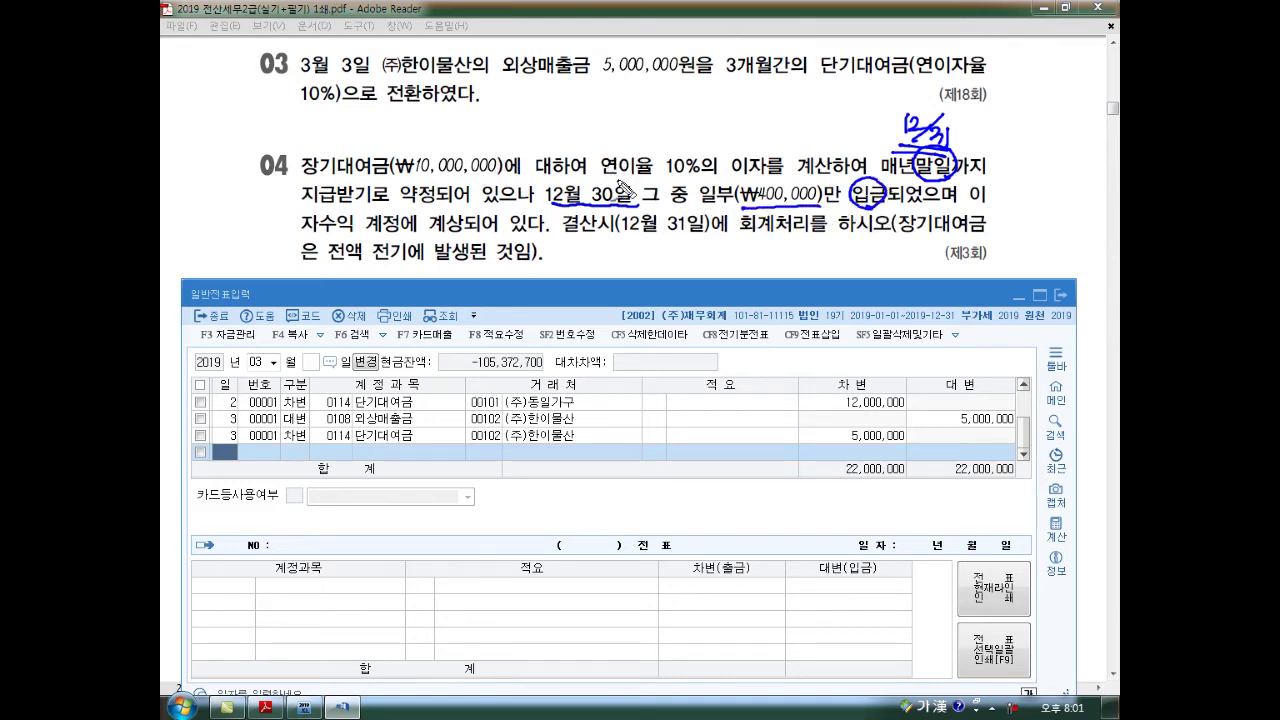
{"action": "mouse_move", "coordinate": [770, 221]}
{"action": "left_mouse_down"}
{"action": "mouse_move", "coordinate": [789, 191]}
{"action": "mouse_move", "coordinate": [855, 209]}
{"action": "mouse_move", "coordinate": [776, 234]}
{"action": "left_mouse_up"}
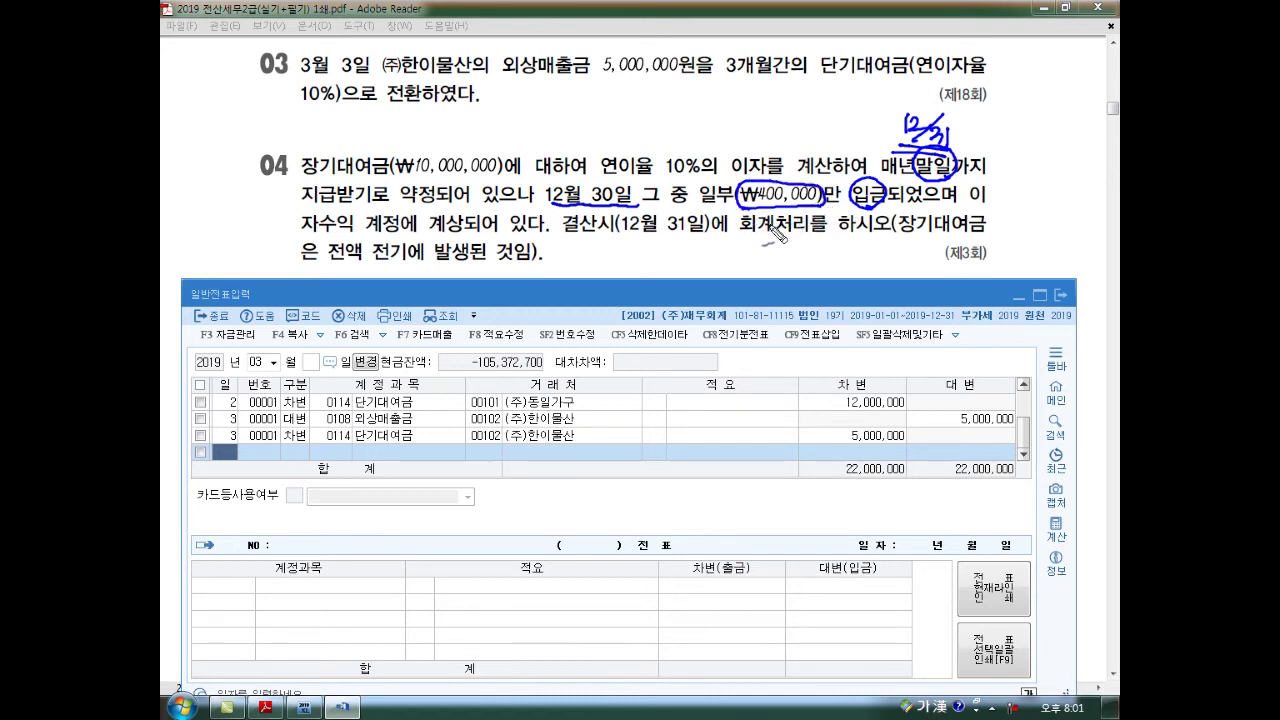
Underline the 이자수익 phrase and 12월 31일 in problem 04, note the remaining 600,000 with an arrow, and clear all annotations.
{"action": "left_click_drag", "start_coordinate": [302, 238], "coordinate": [547, 254]}
{"action": "key", "text": "ctrl+z"}
{"action": "left_click_drag", "start_coordinate": [570, 212], "coordinate": [555, 240]}
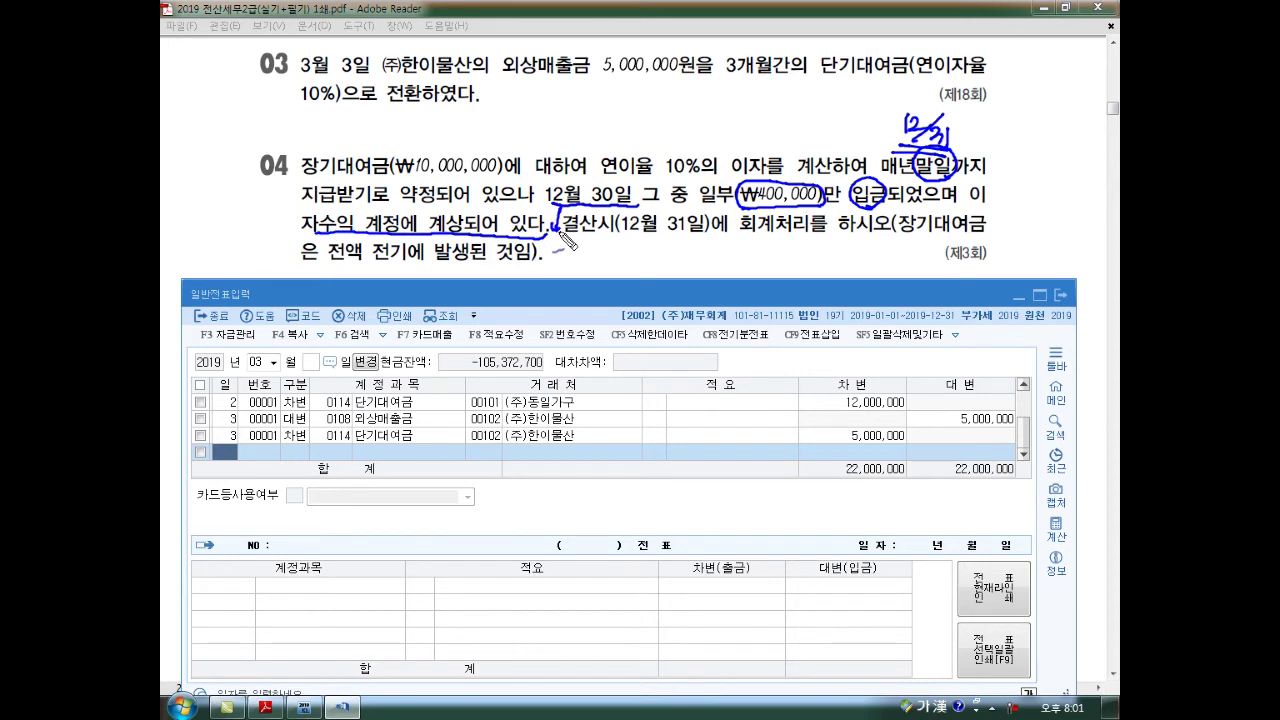
{"action": "mouse_move", "coordinate": [624, 236]}
{"action": "left_mouse_down"}
{"action": "mouse_move", "coordinate": [694, 242]}
{"action": "mouse_move", "coordinate": [682, 262]}
{"action": "mouse_move", "coordinate": [764, 256]}
{"action": "left_mouse_up"}
{"action": "mouse_move", "coordinate": [914, 182]}
{"action": "left_mouse_down"}
{"action": "mouse_move", "coordinate": [790, 252]}
{"action": "mouse_move", "coordinate": [804, 240]}
{"action": "left_mouse_up"}
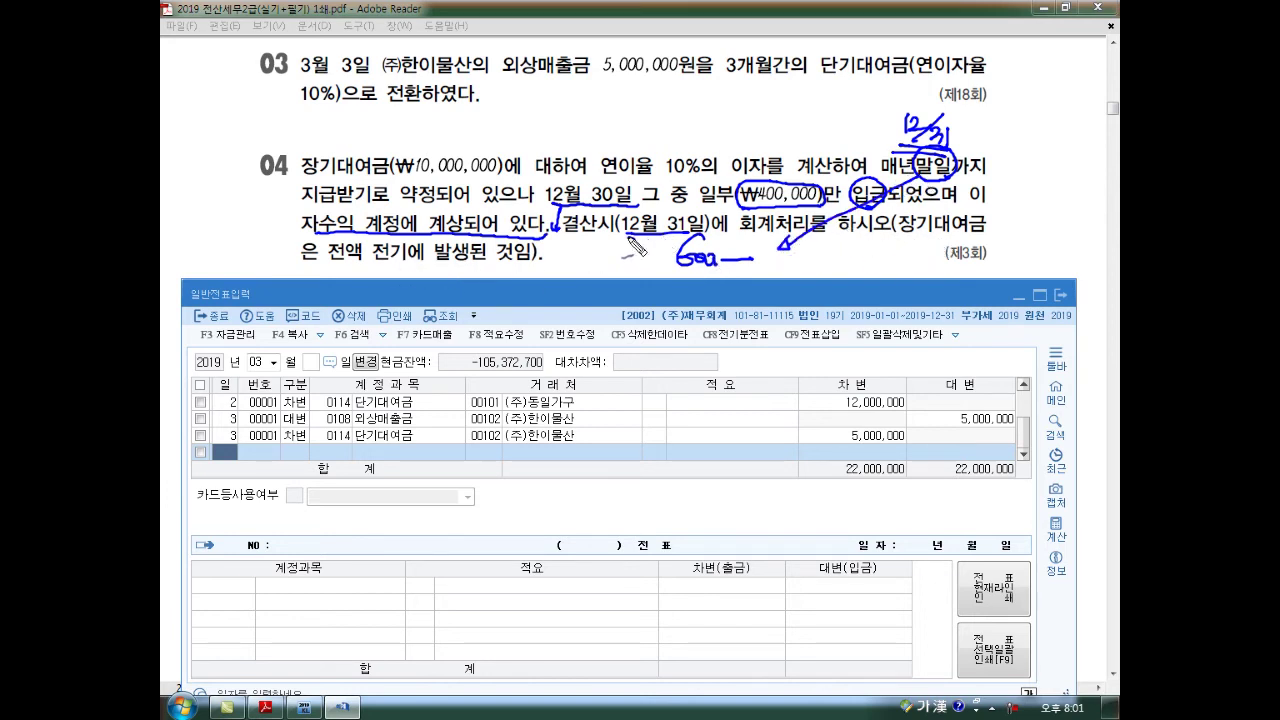
{"action": "key", "text": "Escape"}
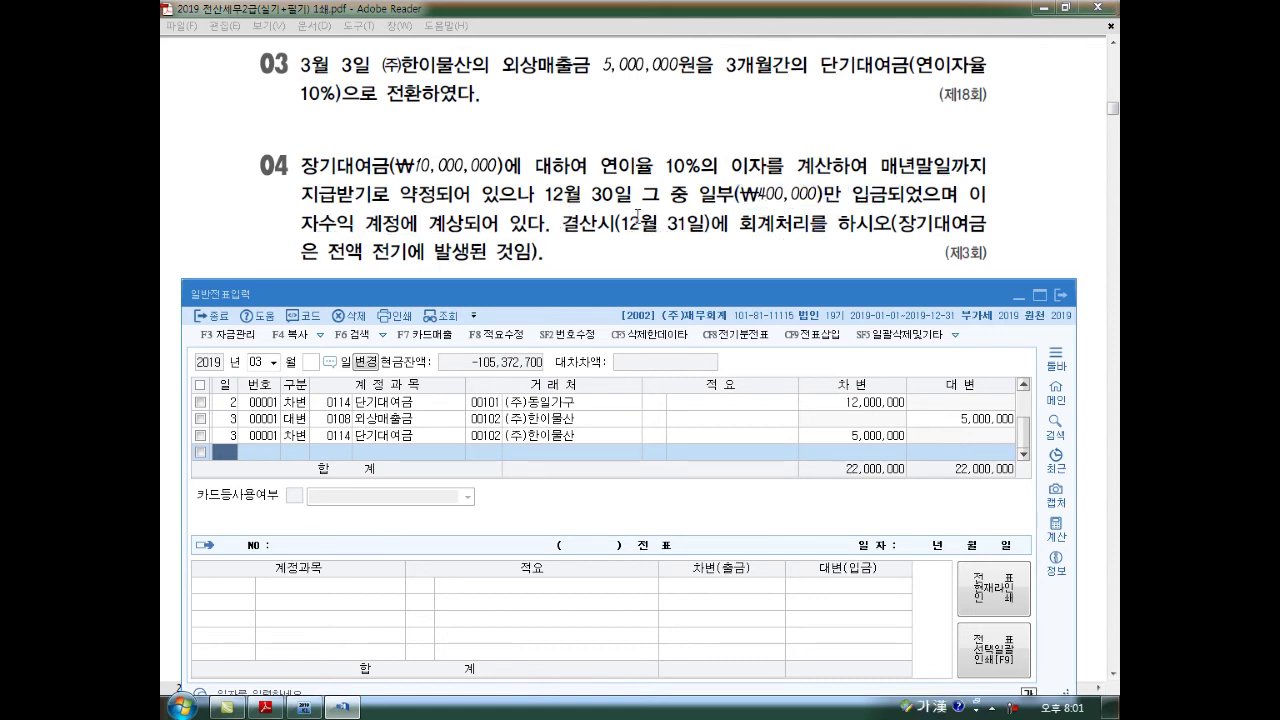
Switch the general vouchers to month 12 and start a new line on day 31.
{"action": "left_click", "coordinate": [273, 363]}
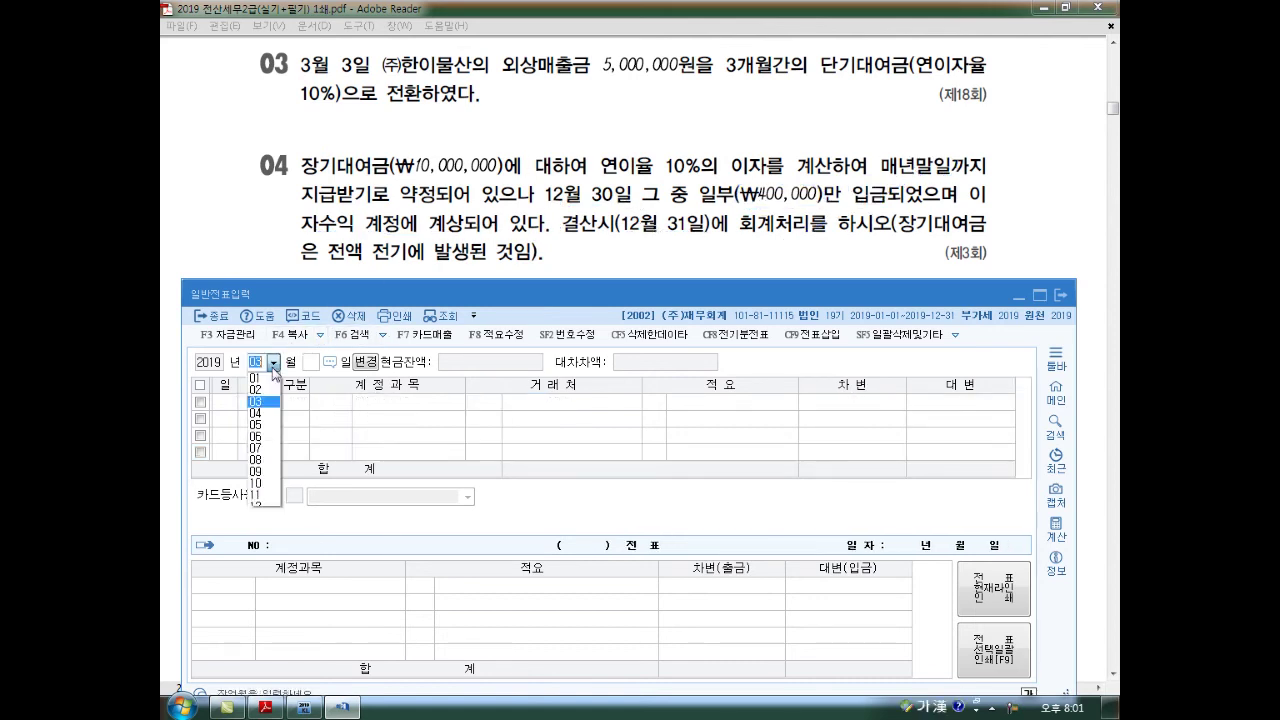
{"action": "left_click", "coordinate": [265, 503]}
{"action": "key", "text": "Return"}
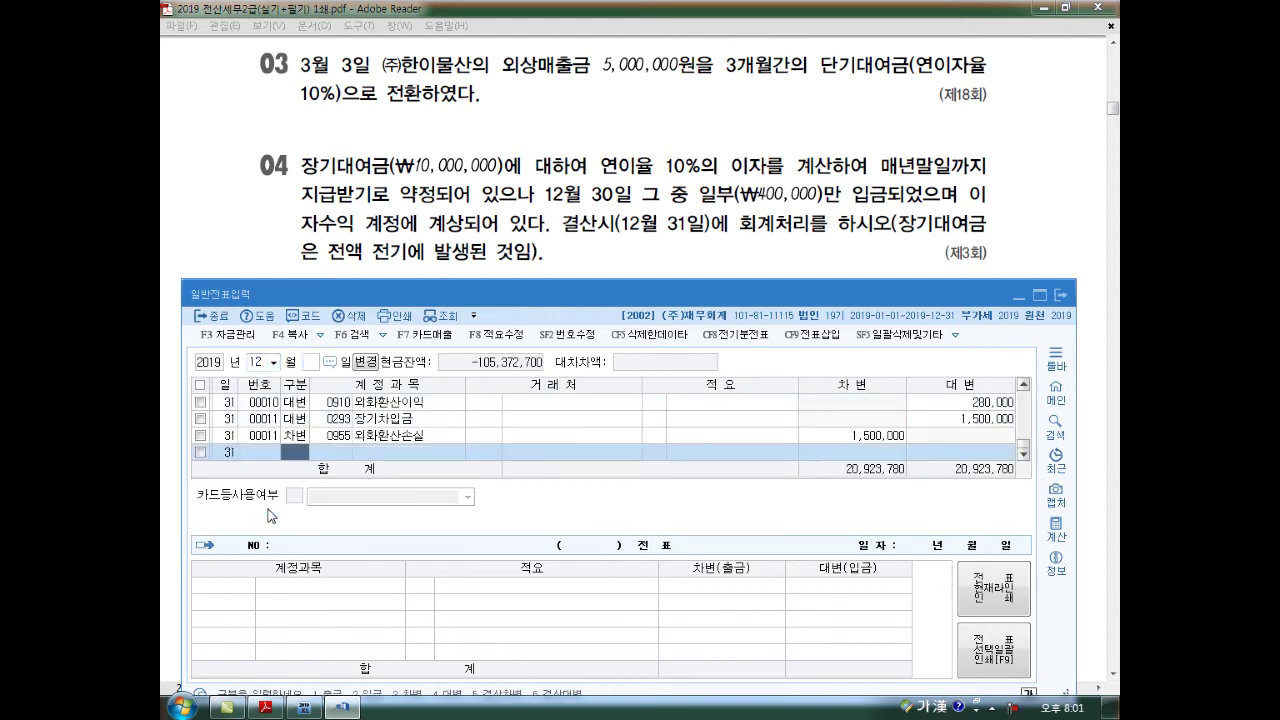
Enter the December 31 credit line for 600,000 on account 901 이자수익 without a trading partner.
{"action": "type", "text": "4"}
{"action": "key", "text": "Return"}
{"action": "type", "text": "90"}
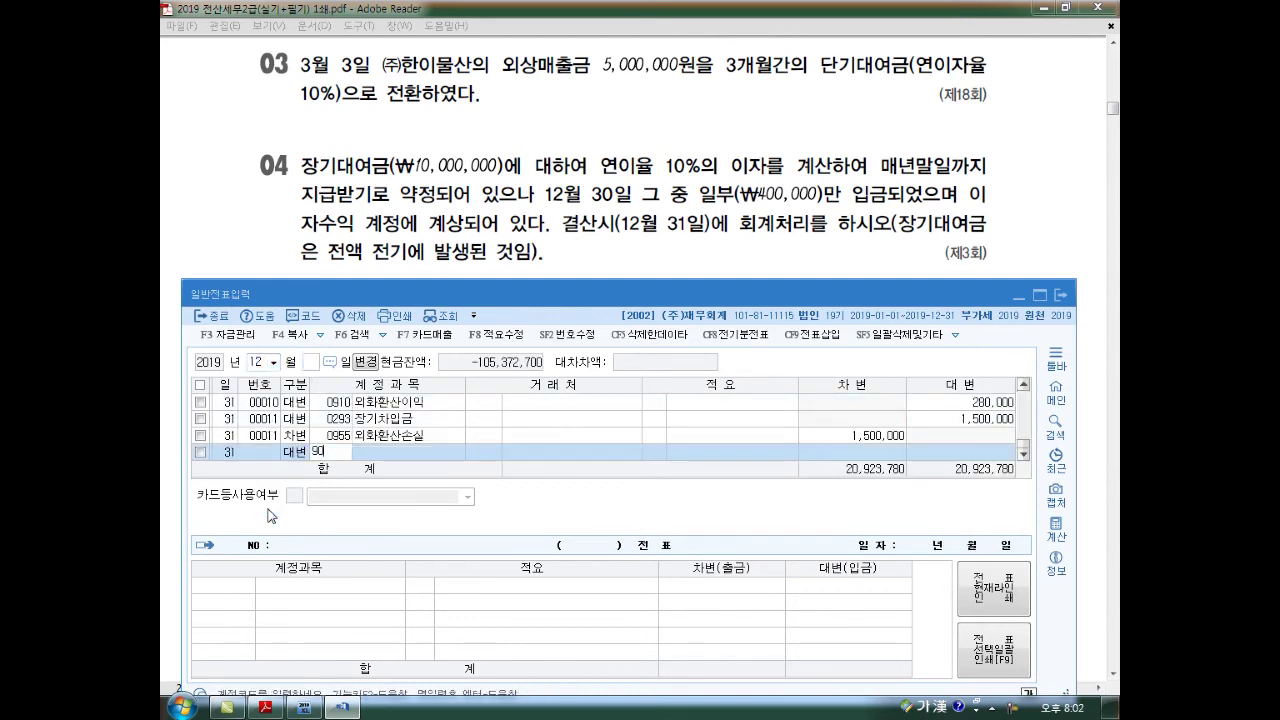
{"action": "type", "text": "1"}
{"action": "key", "text": "Return"}
{"action": "key", "text": "Return"}
{"action": "key", "text": "Return"}
{"action": "type", "text": "600000"}
{"action": "key", "text": "Return"}
{"action": "key", "text": "Return"}
Enter the matching December 31 debit line on account 120 미수금.
{"action": "type", "text": "3"}
{"action": "key", "text": "Return"}
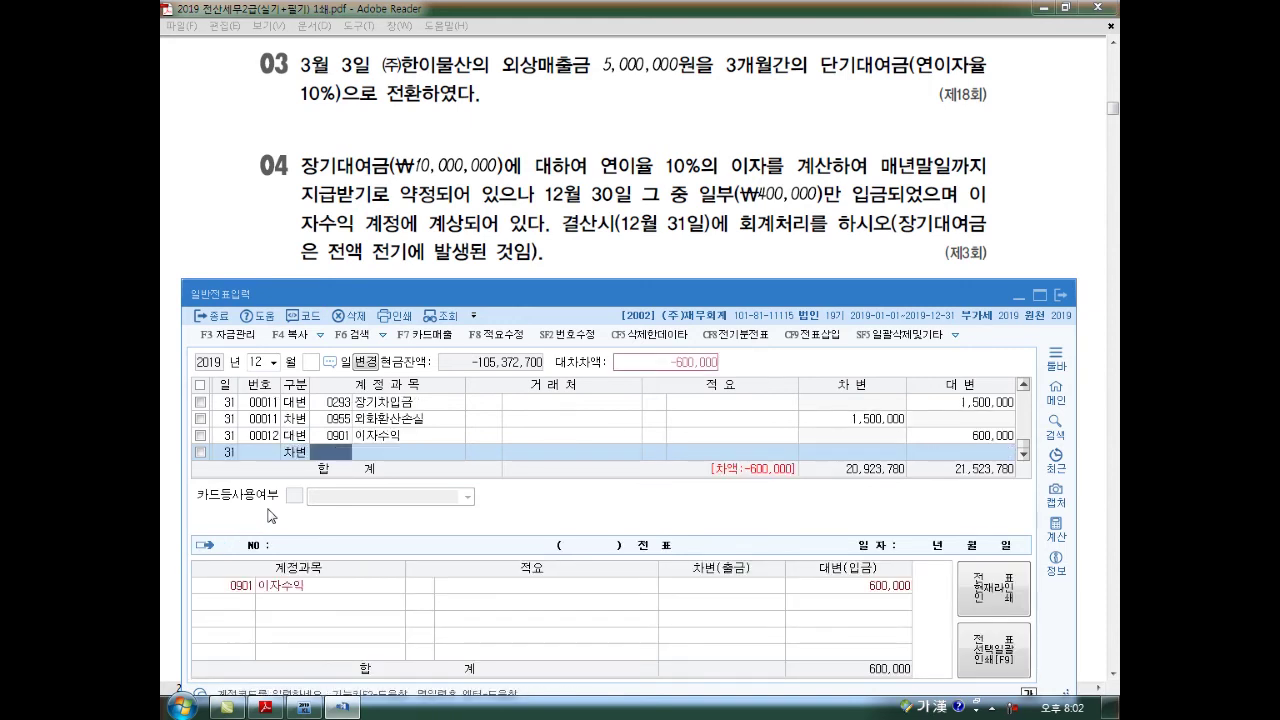
{"action": "type", "text": "120"}
{"action": "key", "text": "Return"}
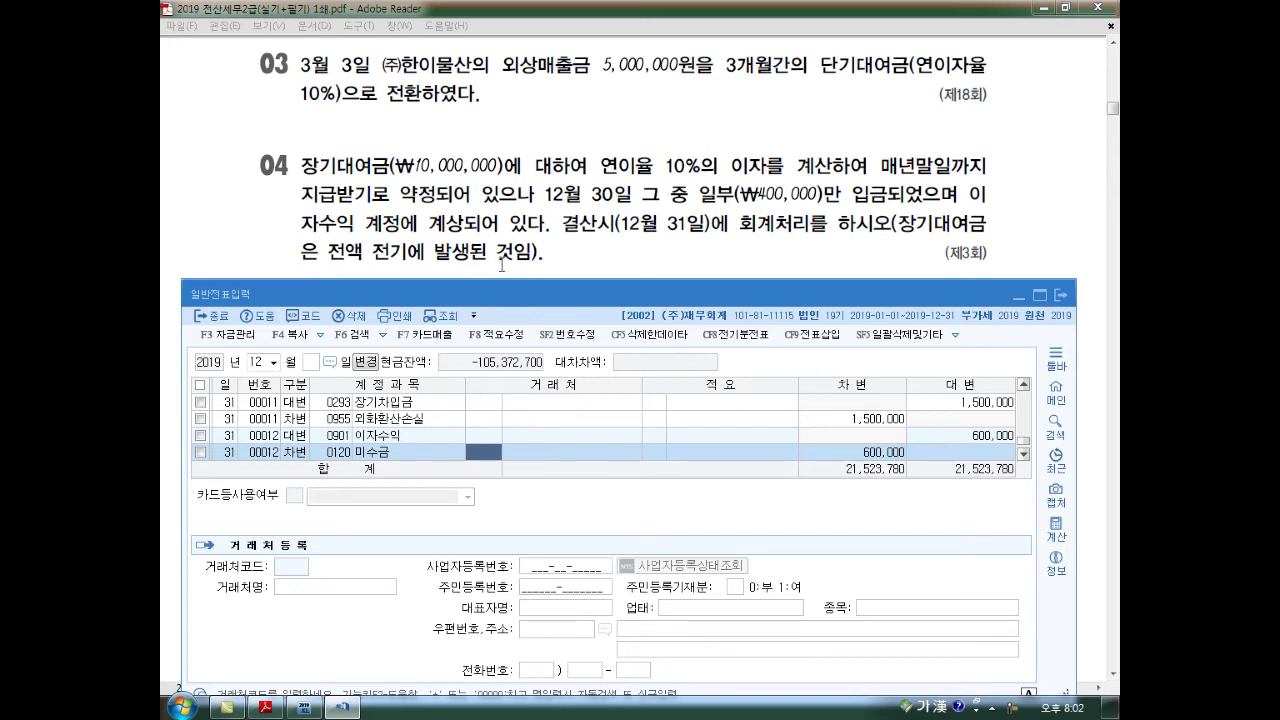
Look up the vouchers for December 30 only, and return to the list for the whole month.
{"action": "left_click", "coordinate": [311, 364]}
{"action": "type", "text": "30"}
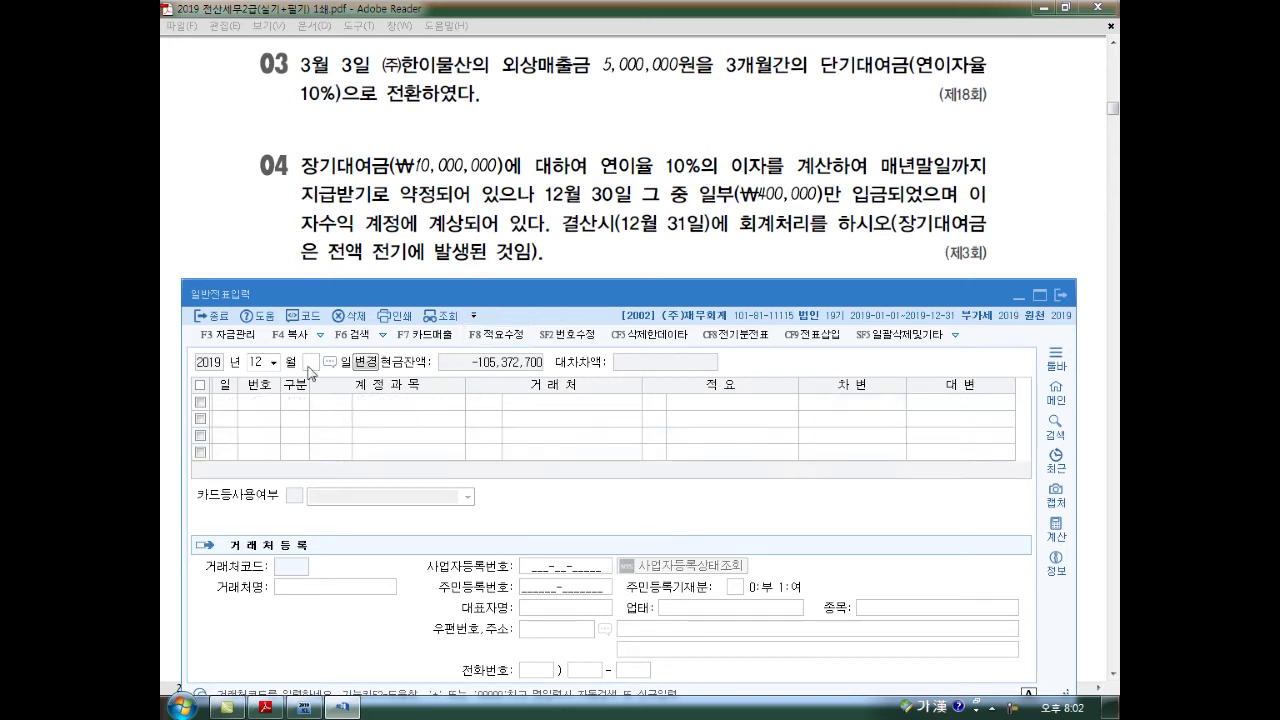
{"action": "key", "text": "Return"}
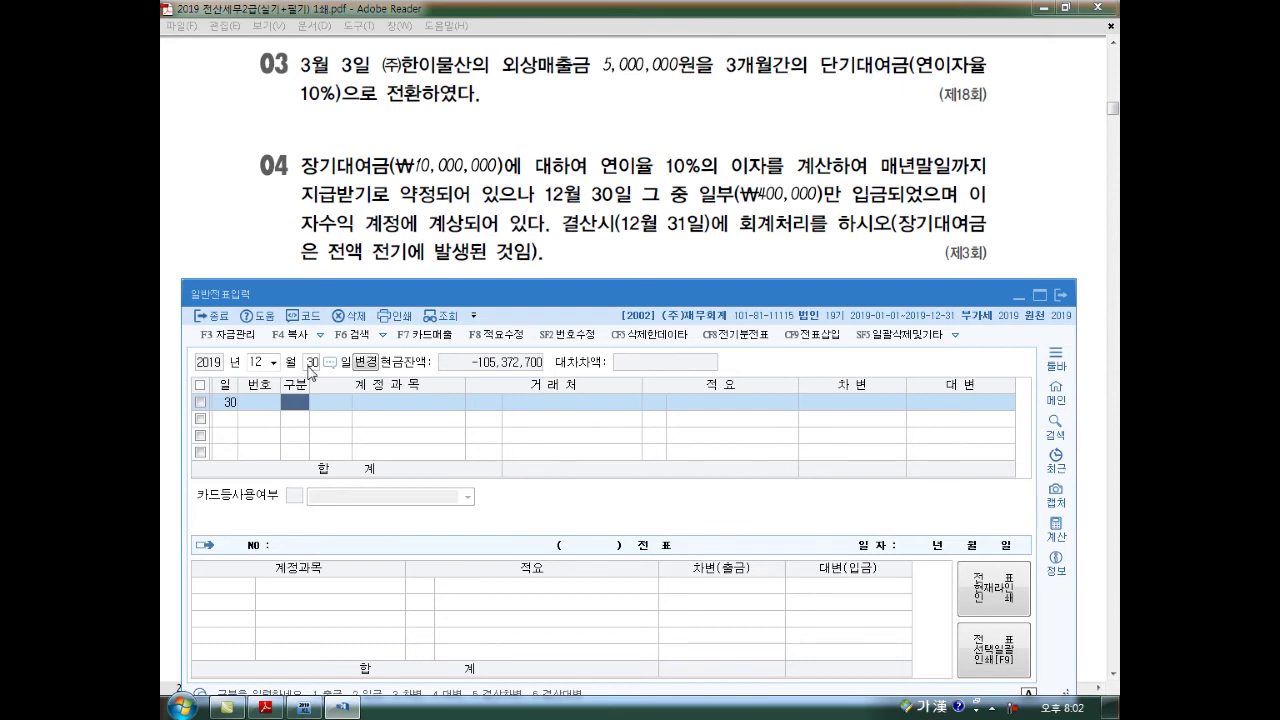
{"action": "left_click", "coordinate": [310, 364]}
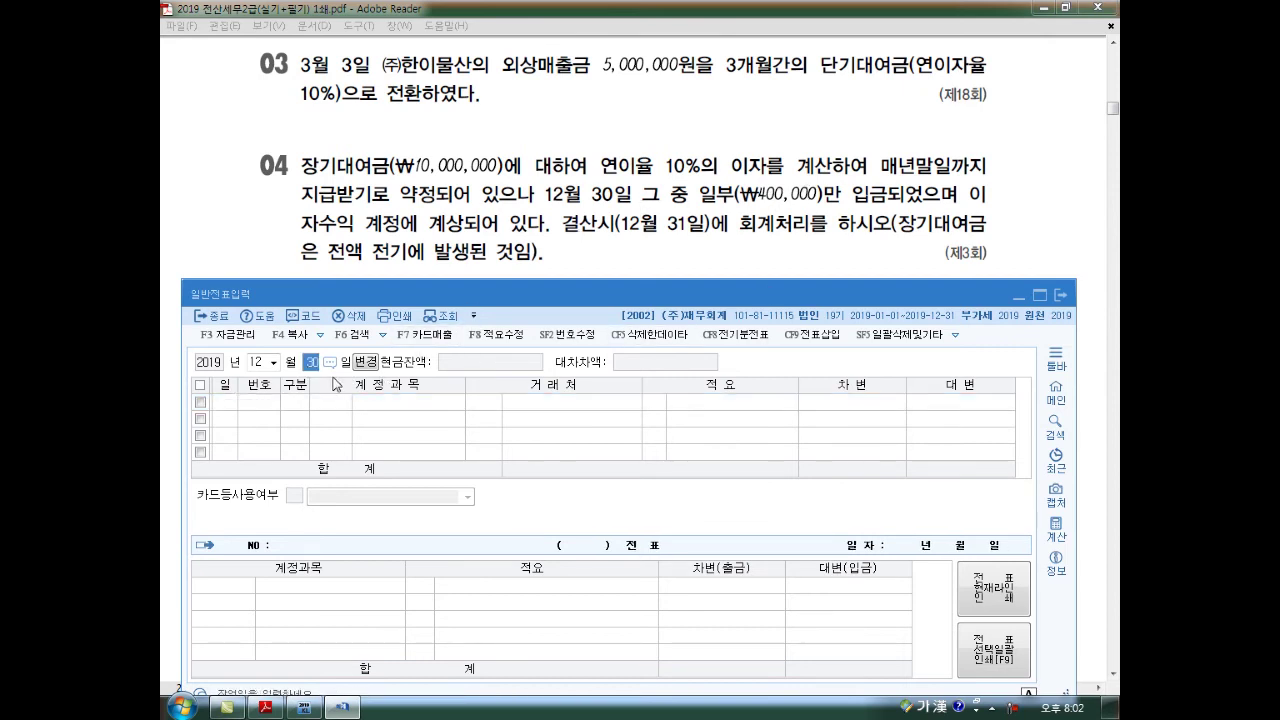
{"action": "key", "text": "BackSpace"}
{"action": "key", "text": "Return"}
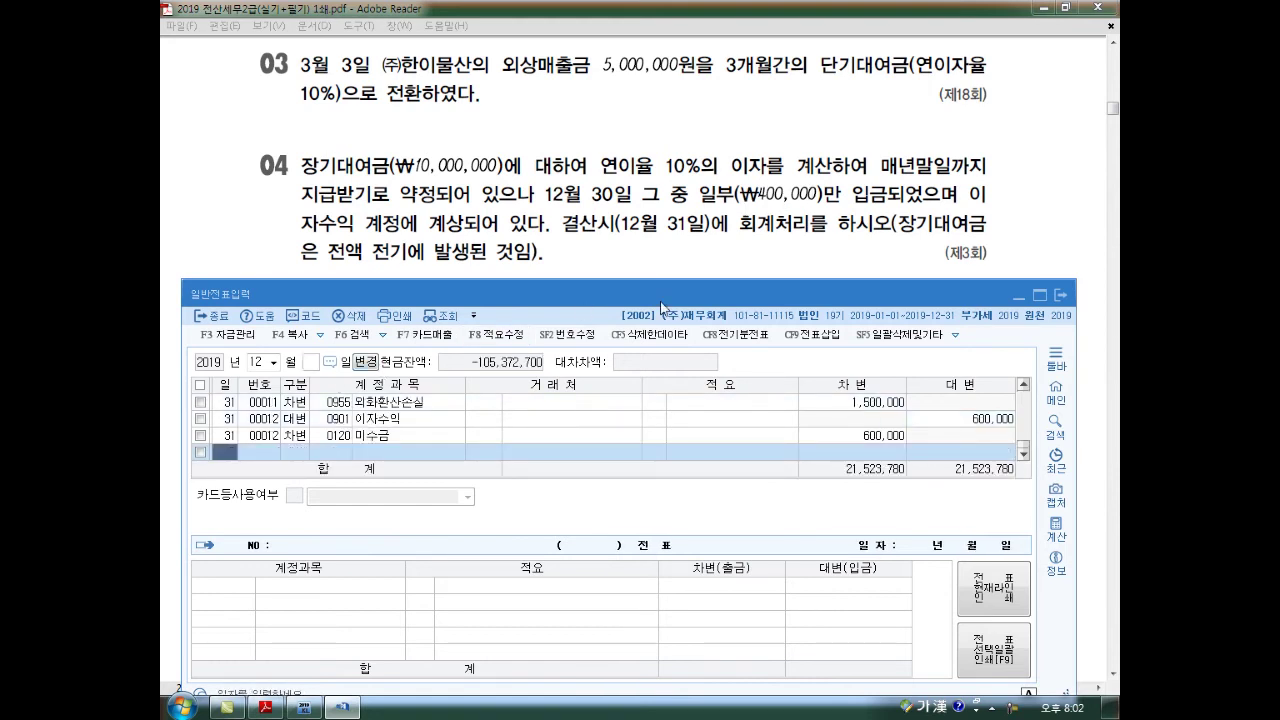
Review the December 31 미수금 debit line and its voucher against the interest accrual wording of problem 04.
{"action": "left_click", "coordinate": [382, 438]}
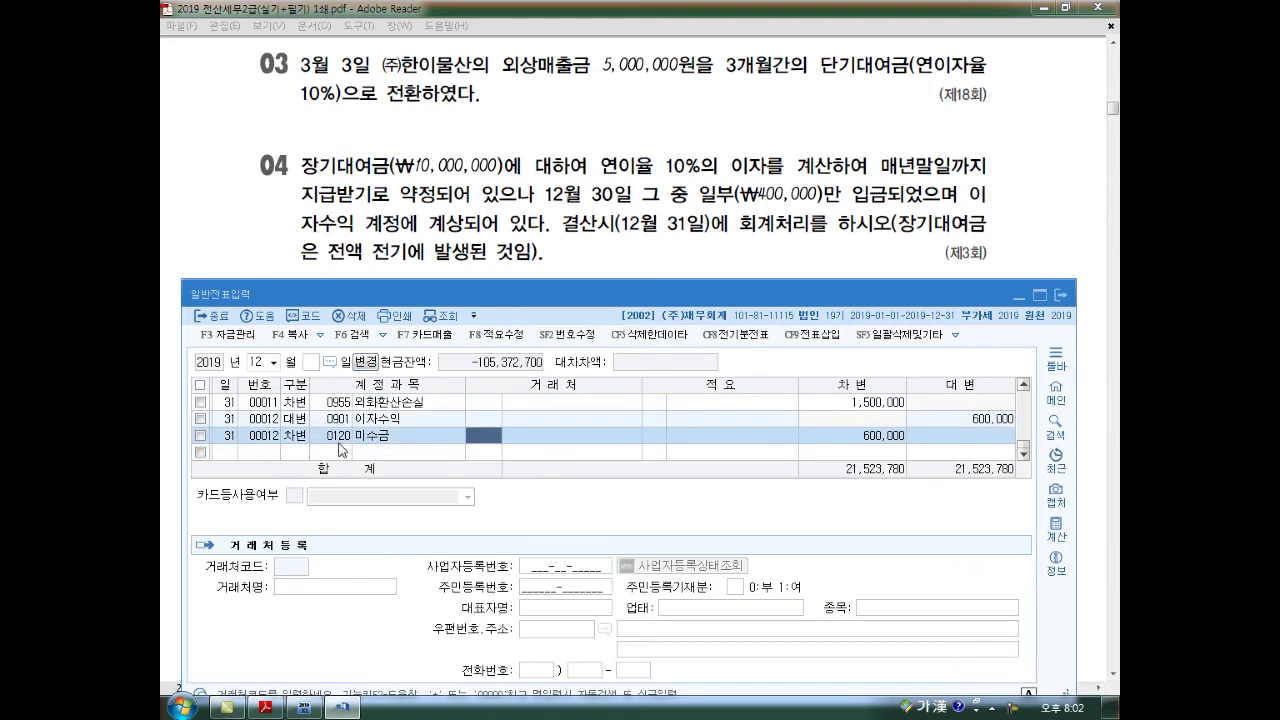
{"action": "left_click", "coordinate": [340, 438]}
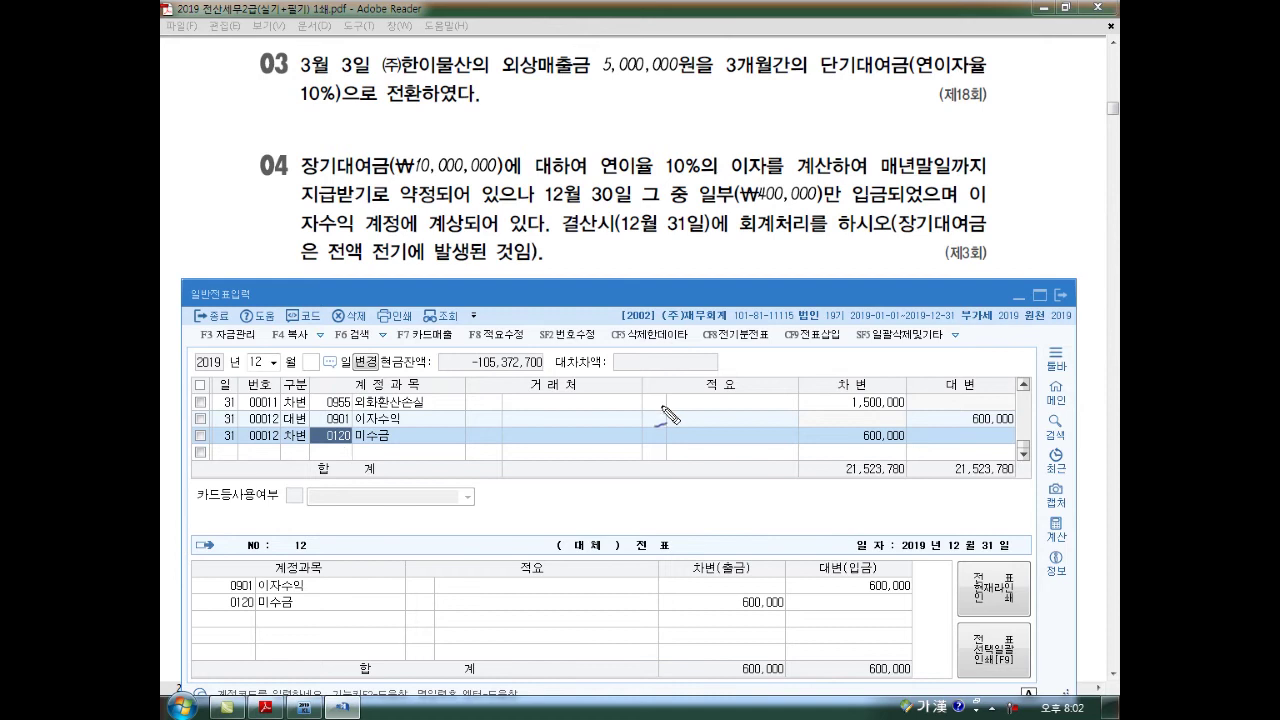
{"action": "mouse_move", "coordinate": [585, 415]}
{"action": "left_mouse_down"}
{"action": "mouse_move", "coordinate": [655, 412]}
{"action": "mouse_move", "coordinate": [665, 440]}
{"action": "left_mouse_up"}
{"action": "mouse_move", "coordinate": [800, 405]}
{"action": "left_mouse_down"}
{"action": "mouse_move", "coordinate": [780, 432]}
{"action": "mouse_move", "coordinate": [796, 446]}
{"action": "mouse_move", "coordinate": [858, 430]}
{"action": "mouse_move", "coordinate": [795, 437]}
{"action": "mouse_move", "coordinate": [864, 443]}
{"action": "left_mouse_up"}
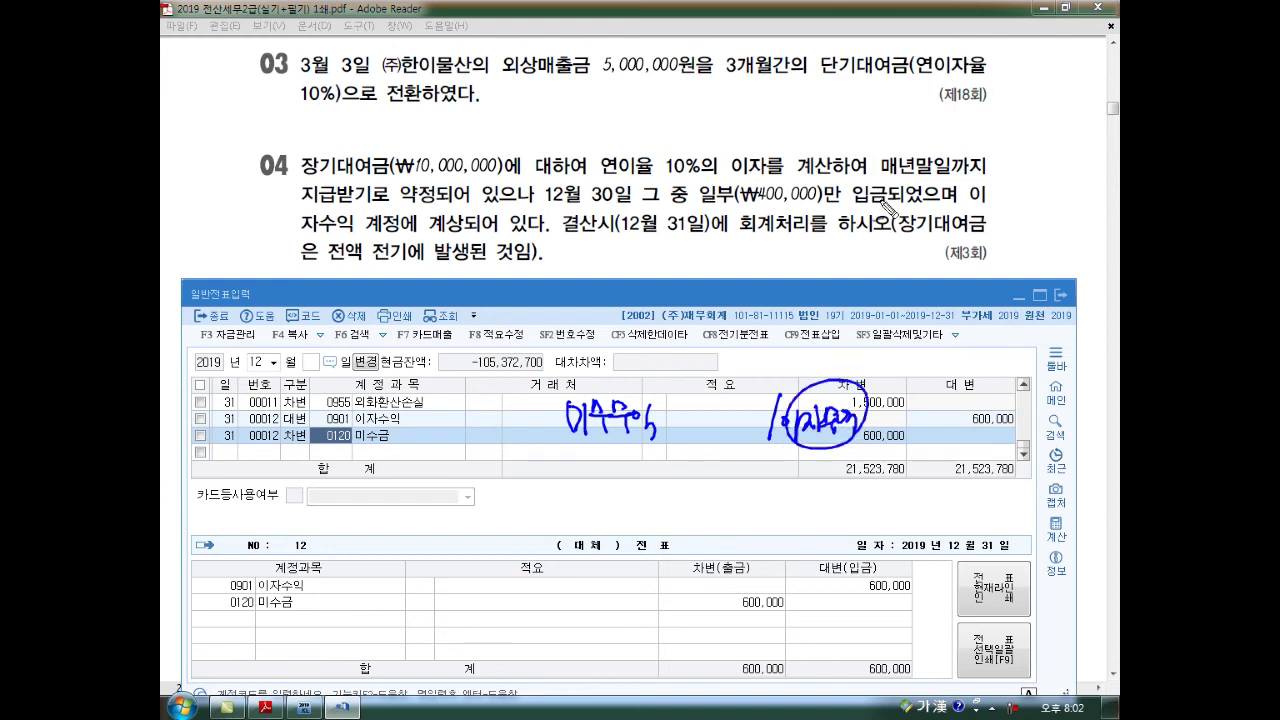
{"action": "mouse_move", "coordinate": [955, 180]}
{"action": "left_mouse_down"}
{"action": "mouse_move", "coordinate": [940, 150]}
{"action": "mouse_move", "coordinate": [960, 183]}
{"action": "mouse_move", "coordinate": [1055, 158]}
{"action": "mouse_move", "coordinate": [1056, 136]}
{"action": "left_mouse_up"}
{"action": "mouse_move", "coordinate": [1003, 88]}
{"action": "left_mouse_down"}
{"action": "mouse_move", "coordinate": [1002, 270]}
{"action": "mouse_move", "coordinate": [940, 213]}
{"action": "mouse_move", "coordinate": [985, 262]}
{"action": "mouse_move", "coordinate": [835, 373]}
{"action": "left_mouse_up"}
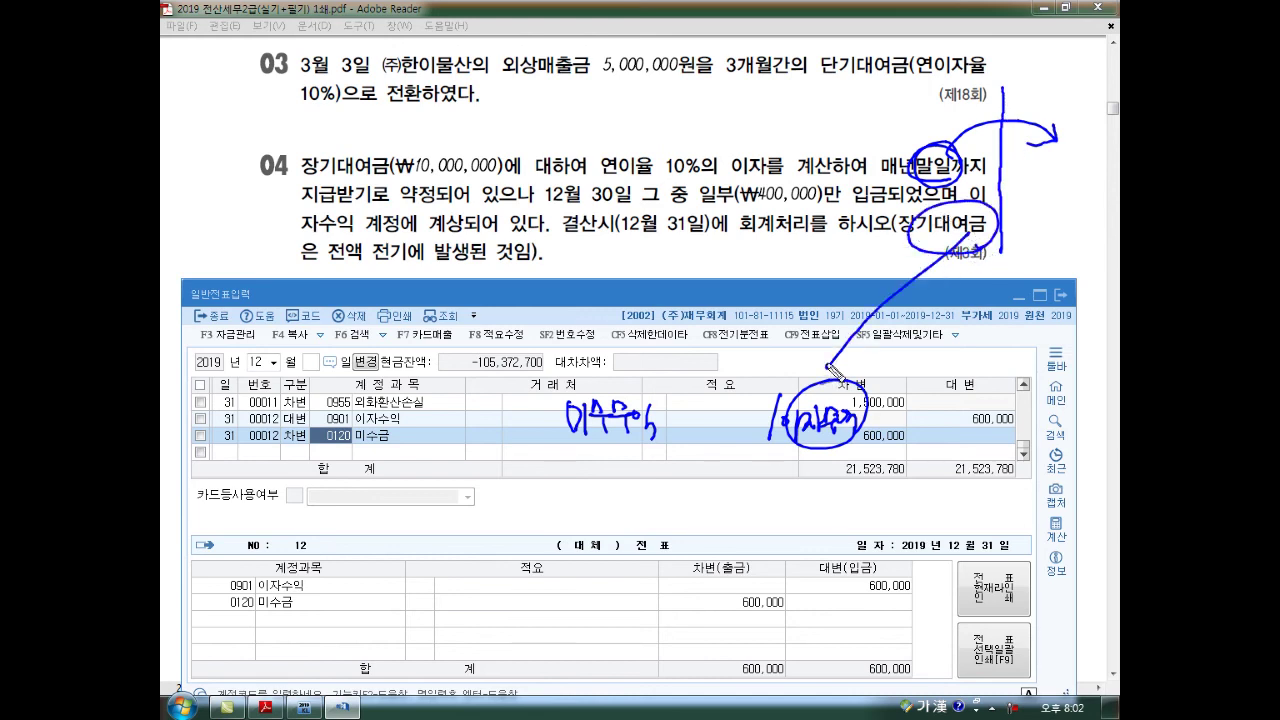
{"action": "mouse_move", "coordinate": [588, 455]}
{"action": "left_mouse_down"}
{"action": "mouse_move", "coordinate": [672, 438]}
{"action": "mouse_move", "coordinate": [606, 472]}
{"action": "mouse_move", "coordinate": [634, 470]}
{"action": "mouse_move", "coordinate": [630, 499]}
{"action": "mouse_move", "coordinate": [648, 480]}
{"action": "mouse_move", "coordinate": [728, 466]}
{"action": "left_mouse_up"}
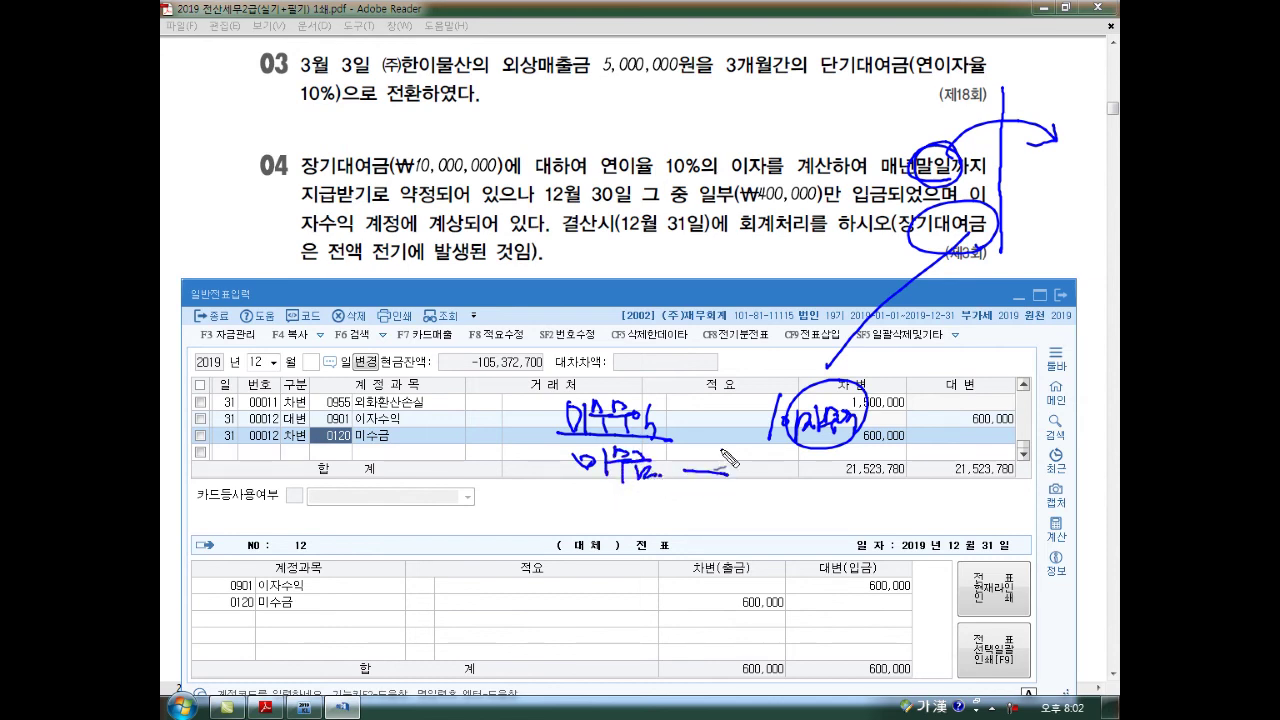
{"action": "key", "text": "Escape"}
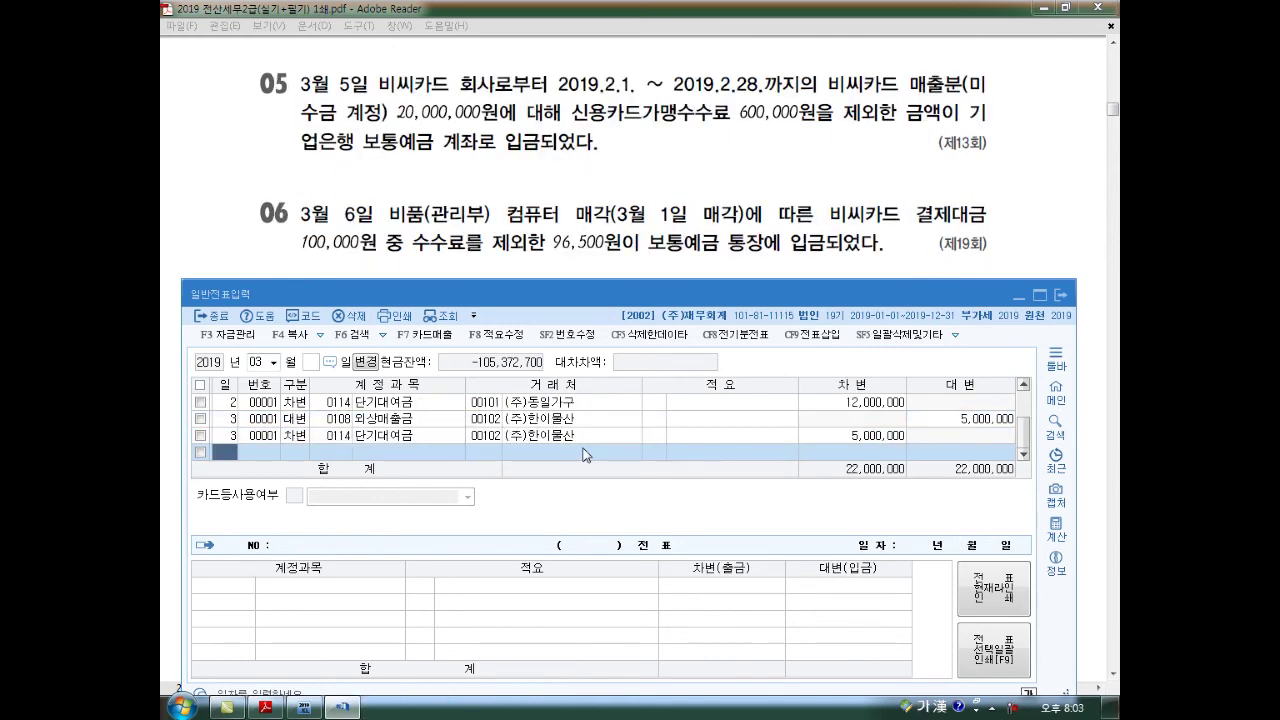
Enter the March 5 credit line for 20,000,000 on account 120 미수금 with 비씨카드 as trading partner.
{"action": "type", "text": "3"}
{"action": "key", "text": "Return"}
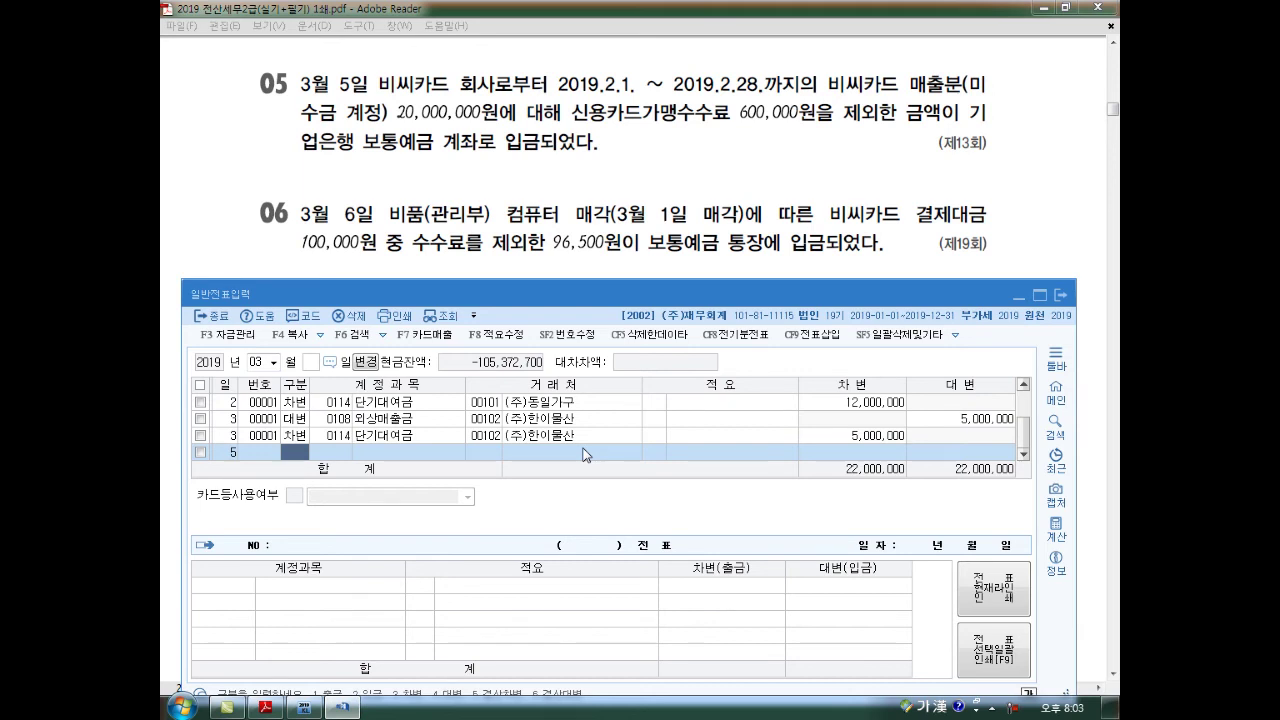
{"action": "type", "text": "4"}
{"action": "key", "text": "Return"}
{"action": "type", "text": "120"}
{"action": "key", "text": "Return"}
{"action": "type", "text": "비씨"}
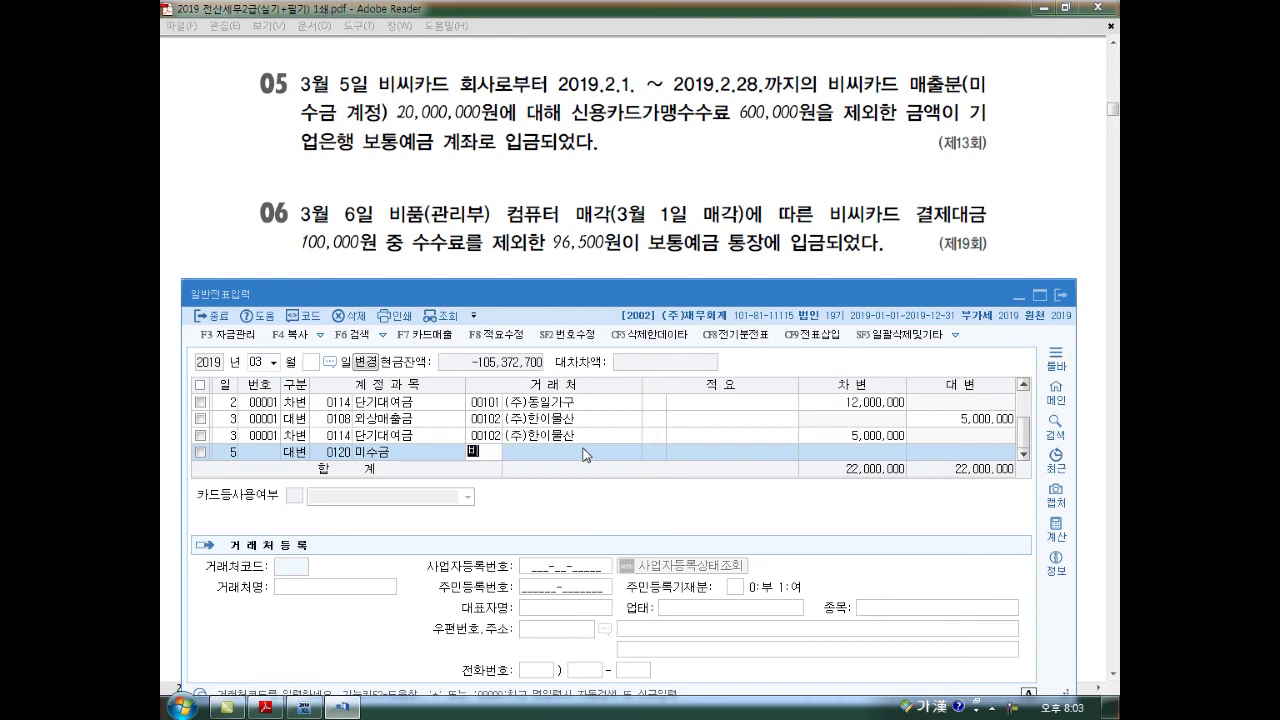
{"action": "key", "text": "Return"}
{"action": "key", "text": "Return"}
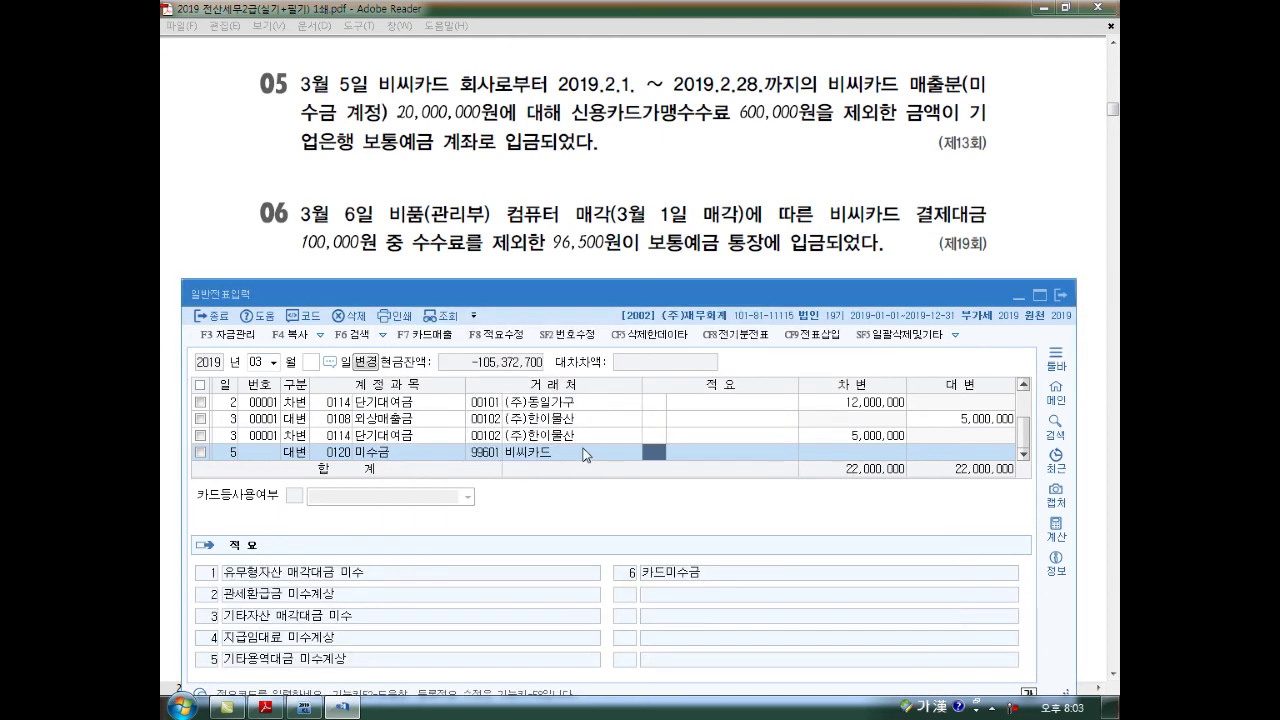
{"action": "key", "text": "Return"}
{"action": "type", "text": "20000000"}
{"action": "key", "text": "Return"}
Enter the March 5 debit line for 600,000 on account 831 수수료비용 without a trading partner.
{"action": "type", "text": "3"}
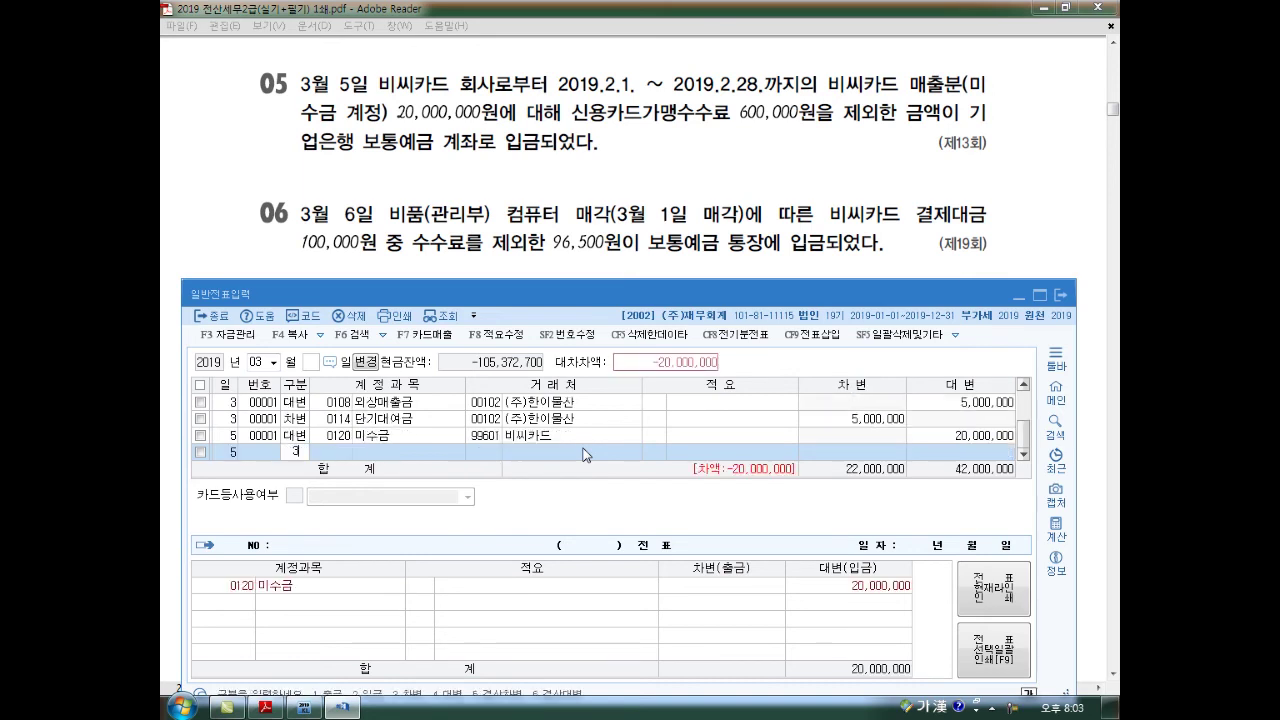
{"action": "key", "text": "Return"}
{"action": "type", "text": "831"}
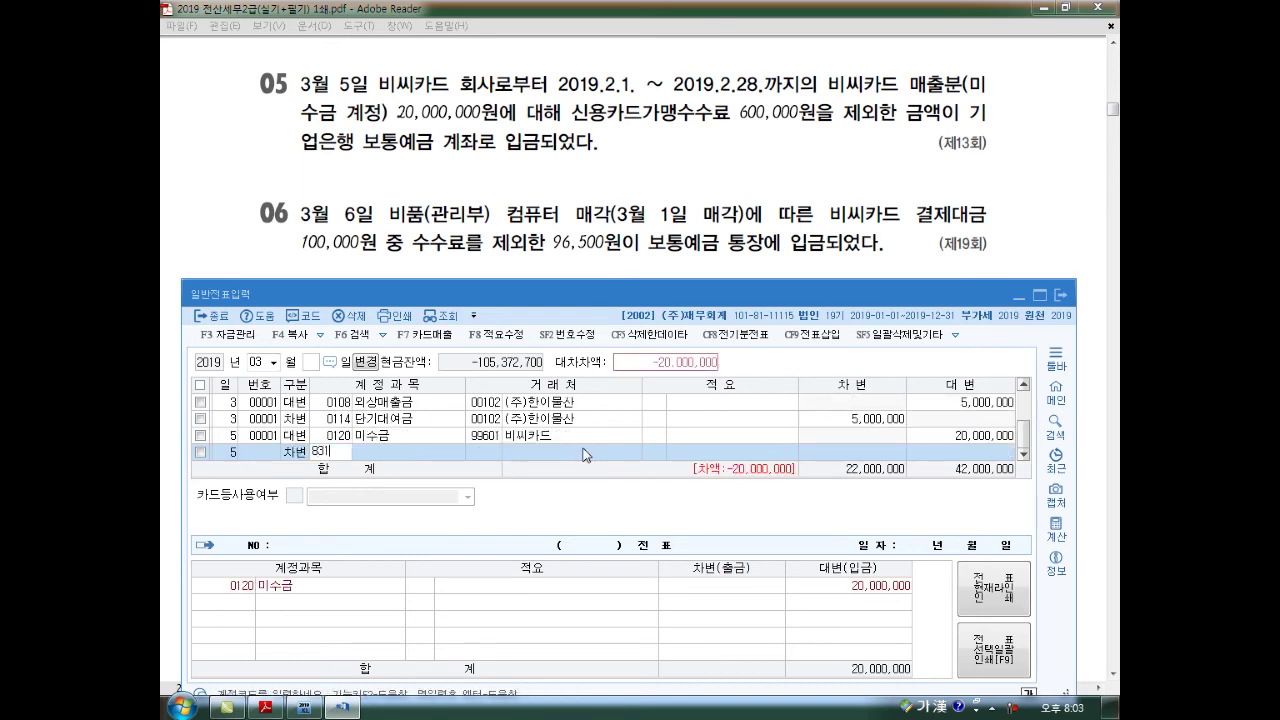
{"action": "key", "text": "Return"}
{"action": "key", "text": "Return"}
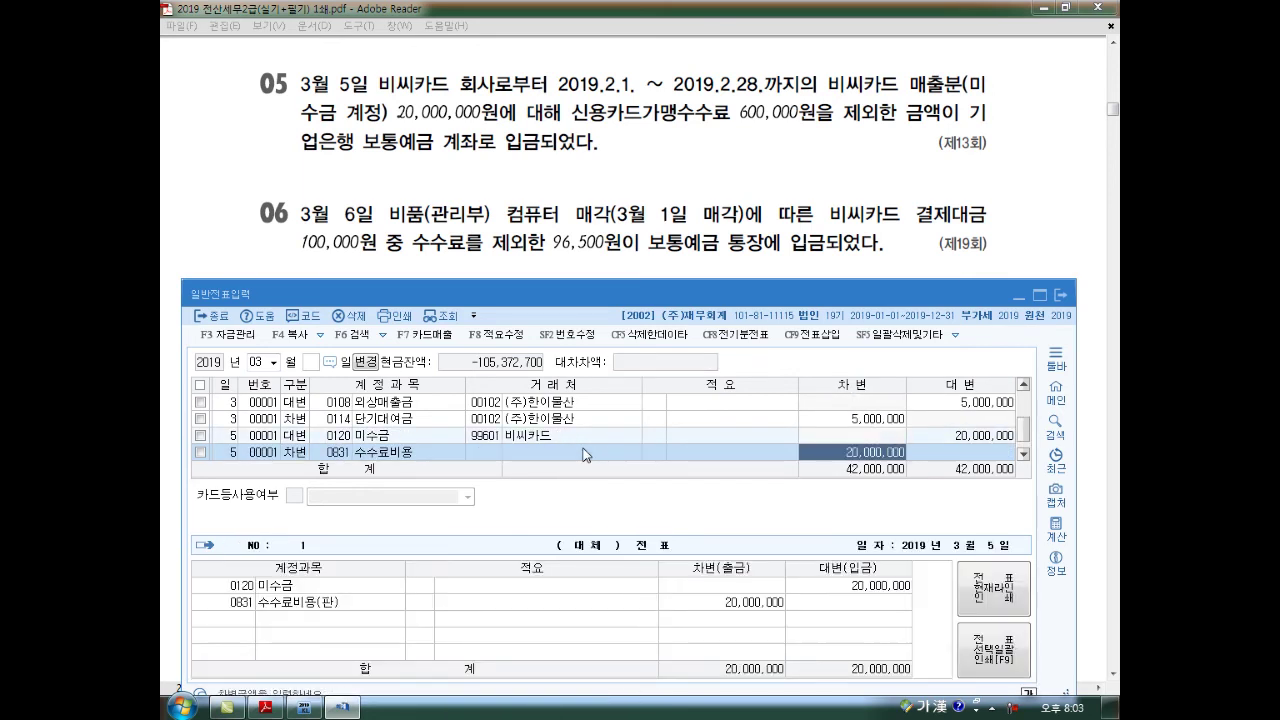
{"action": "type", "text": "600000"}
{"action": "key", "text": "Return"}
Enter the March 5 debit line for the remaining 19,400,000 on account 103 보통예금.
{"action": "type", "text": "3"}
{"action": "key", "text": "Return"}
{"action": "type", "text": "103"}
{"action": "key", "text": "Return"}
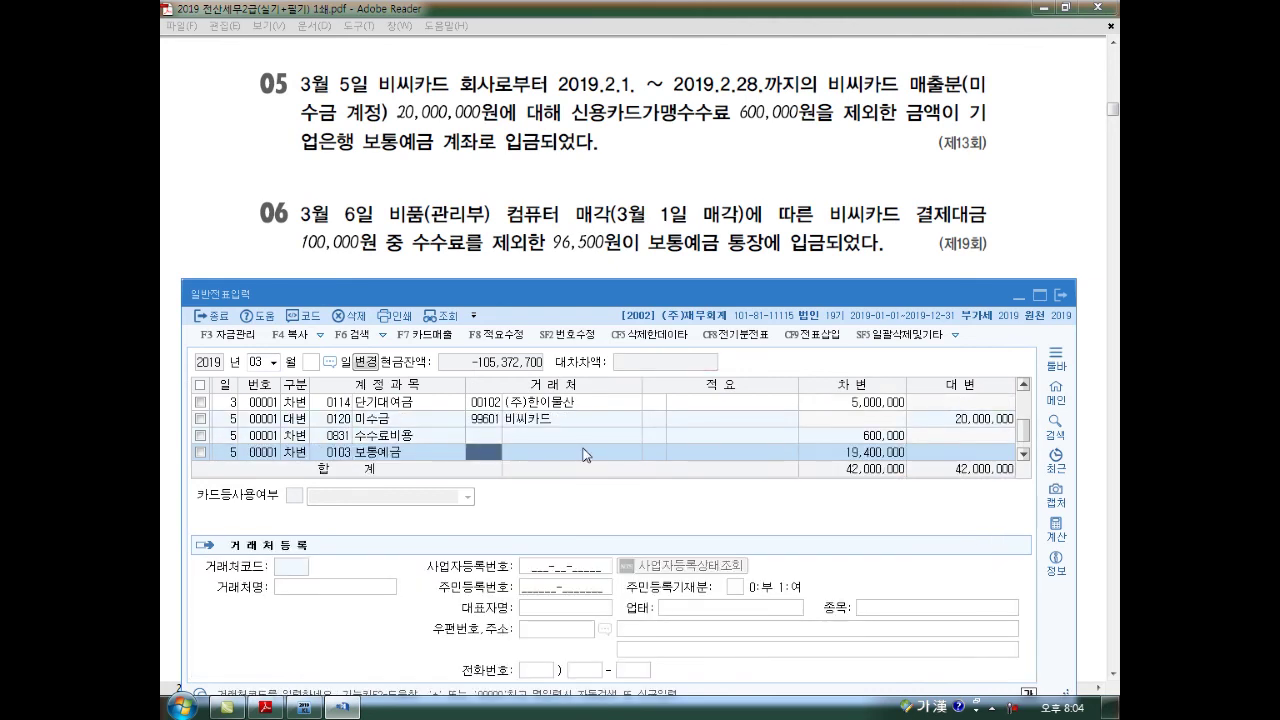
{"action": "key", "text": "Return"}
{"action": "key", "text": "Return"}
{"action": "key", "text": "Return"}
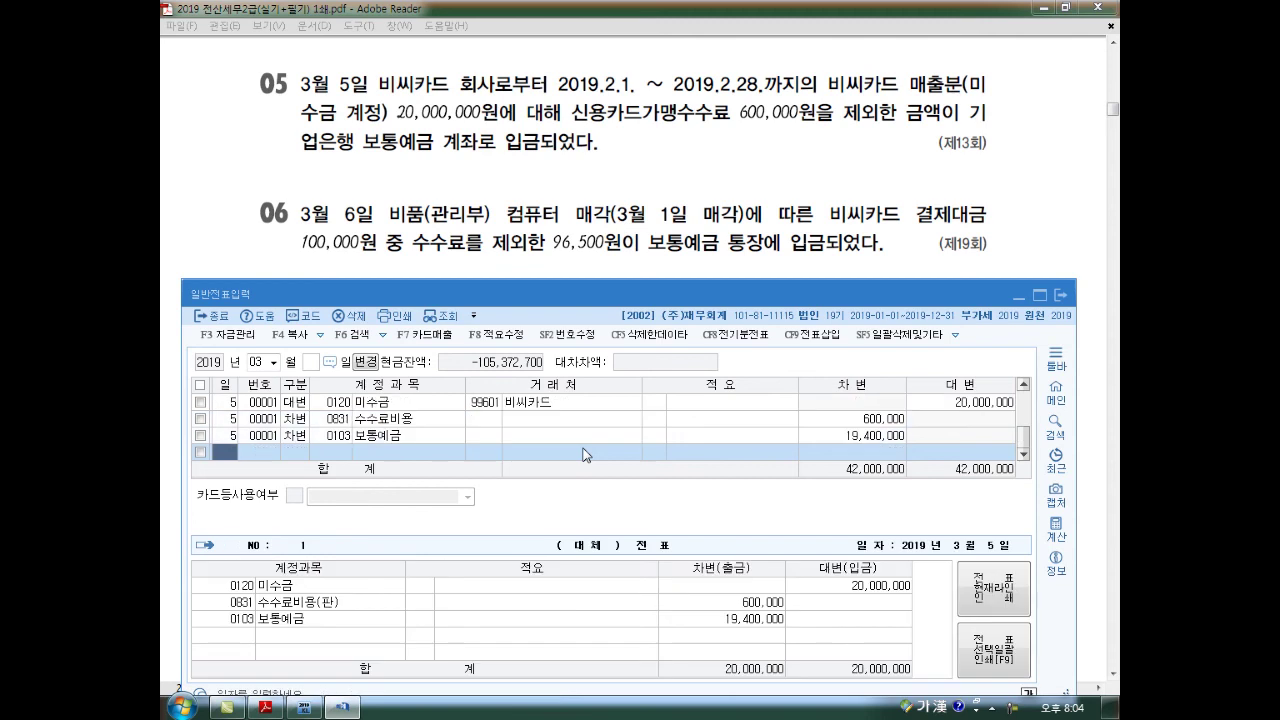
Enter the March 6 credit line for 100,000 on account 120 미수금 with 비씨카드 as trading partner.
{"action": "scroll", "coordinate": [586, 455], "scroll_direction": "down", "scroll_amount": 3}
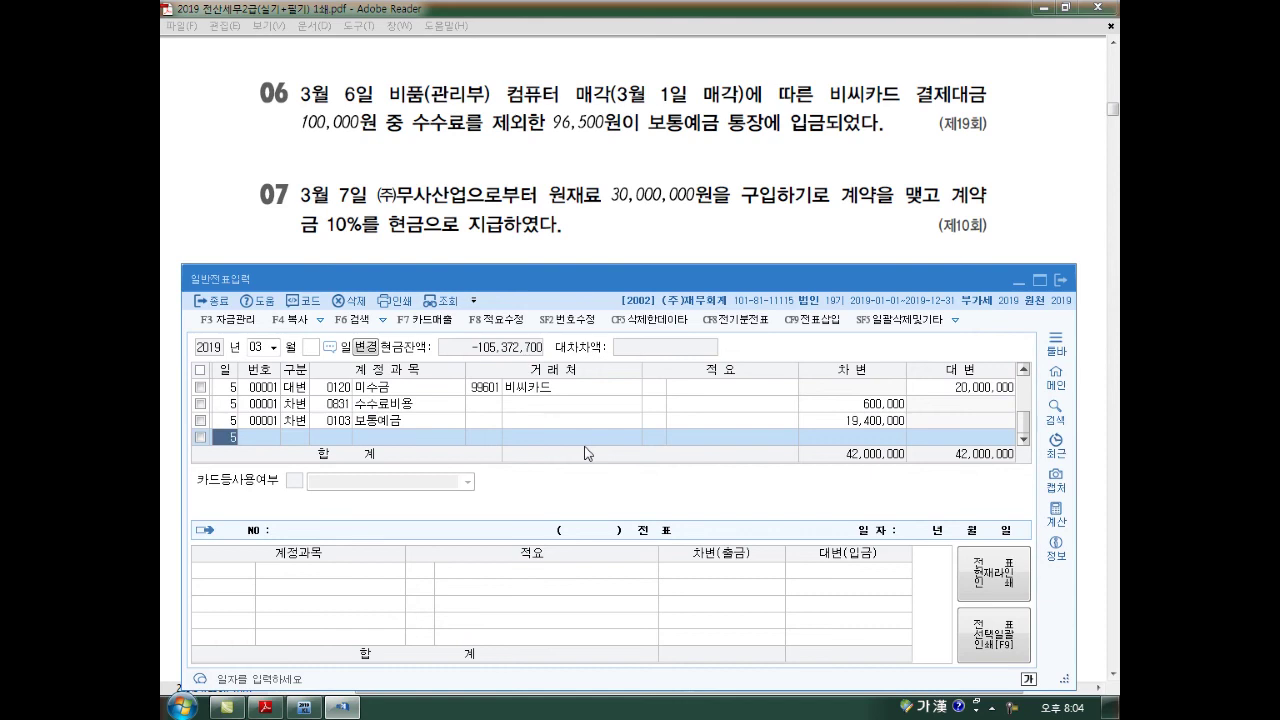
{"action": "type", "text": "6"}
{"action": "key", "text": "Return"}
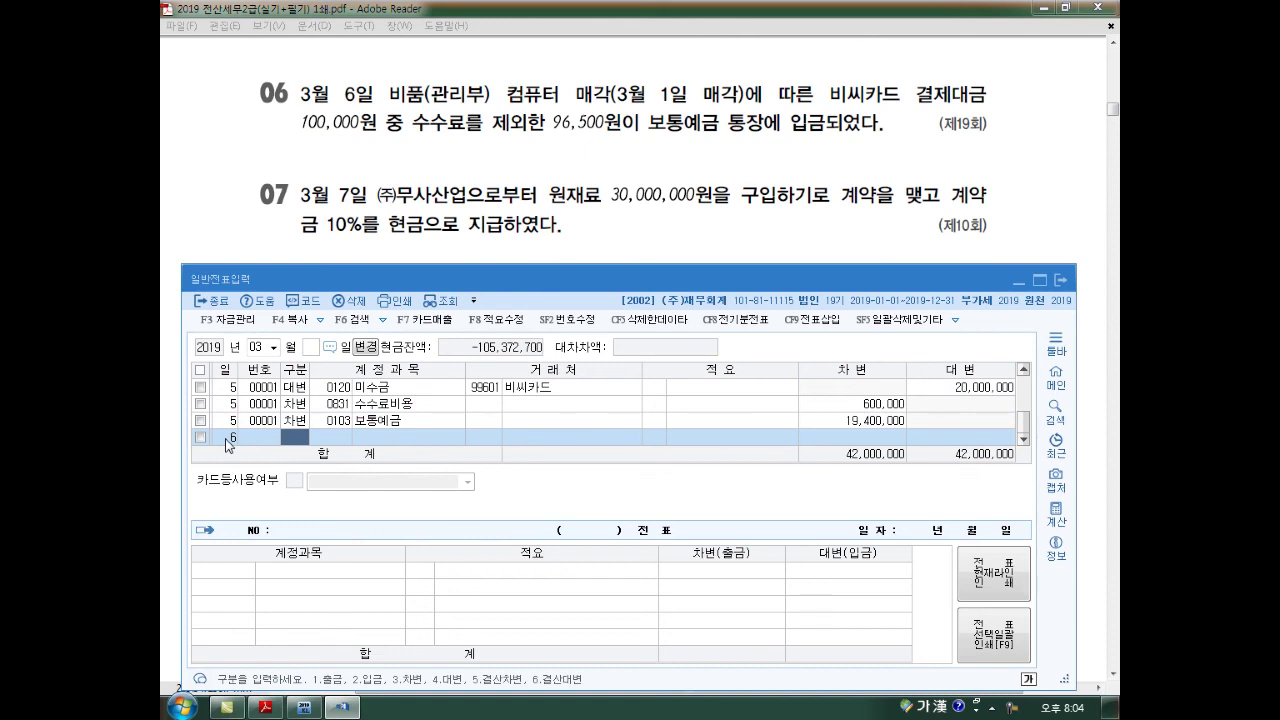
{"action": "type", "text": "4120"}
{"action": "key", "text": "Return"}
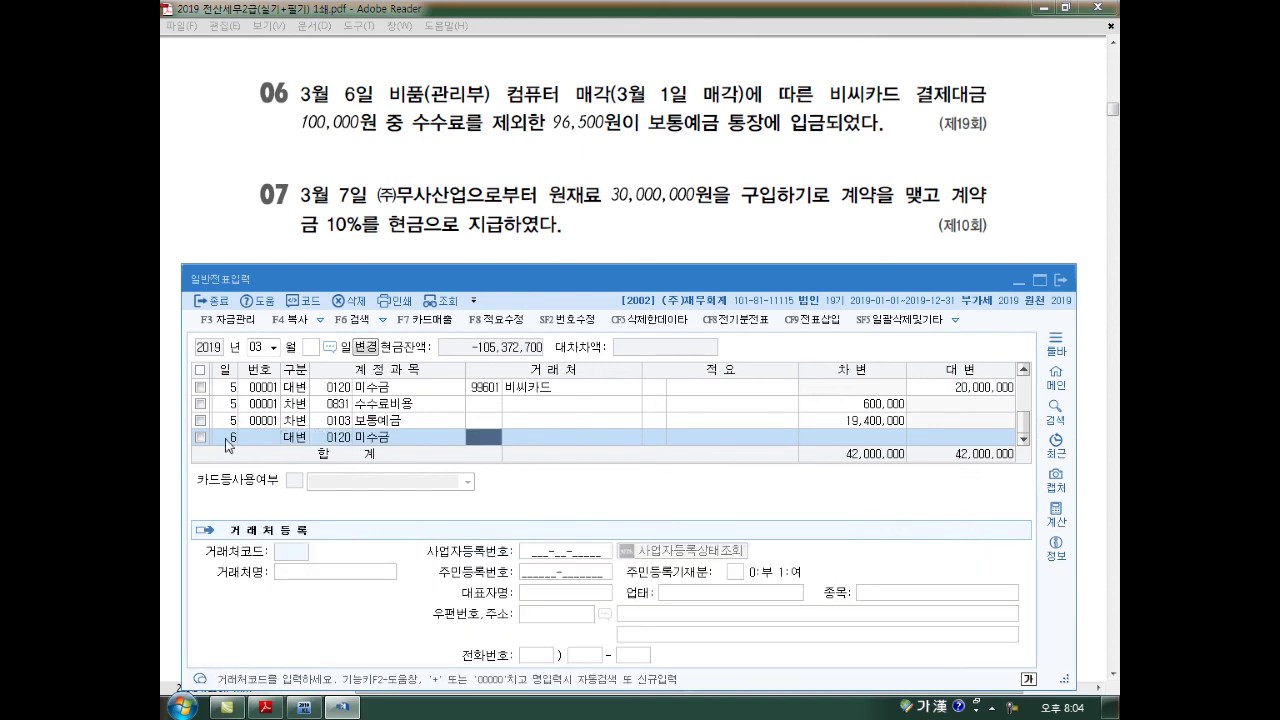
{"action": "type", "text": "비씨"}
{"action": "key", "text": "Return"}
{"action": "key", "text": "Return"}
{"action": "key", "text": "Return"}
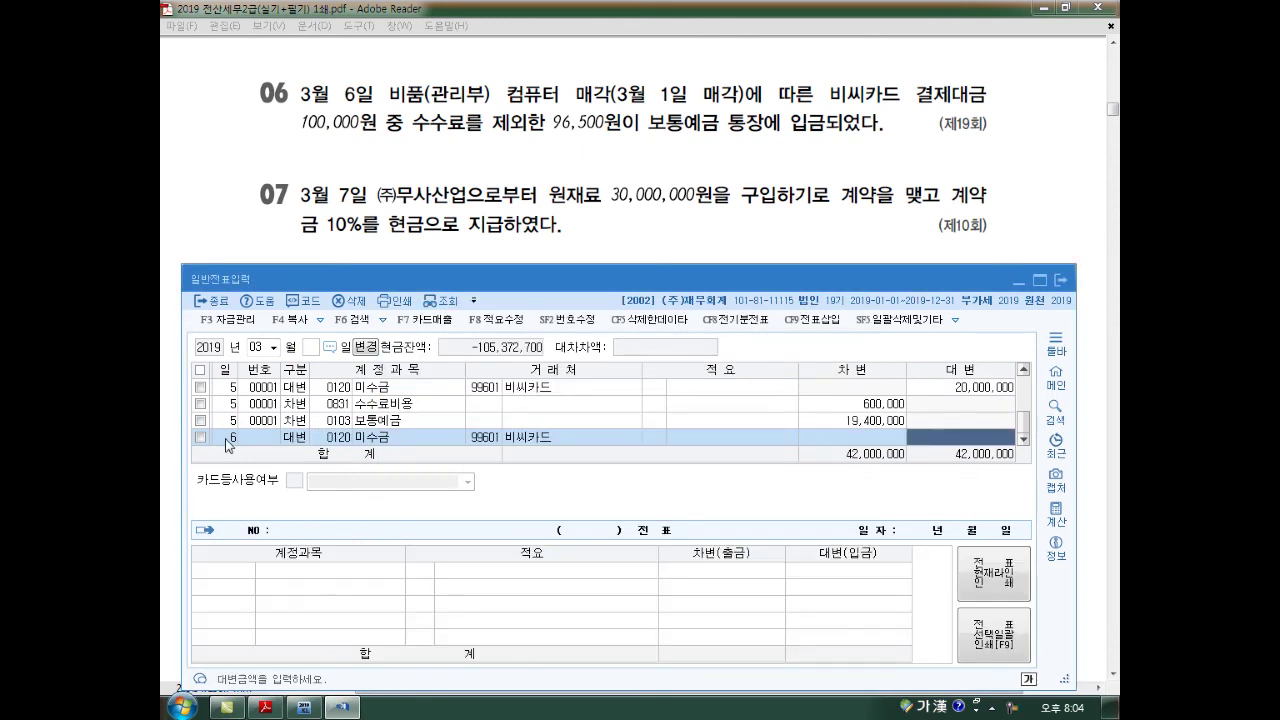
{"action": "type", "text": "1000000"}
{"action": "key", "text": "Return"}
Enter the March 6 debit line for 96,500 on account 103 보통예금 without a trading partner.
{"action": "key", "text": "Return"}
{"action": "type", "text": "3"}
{"action": "key", "text": "Return"}
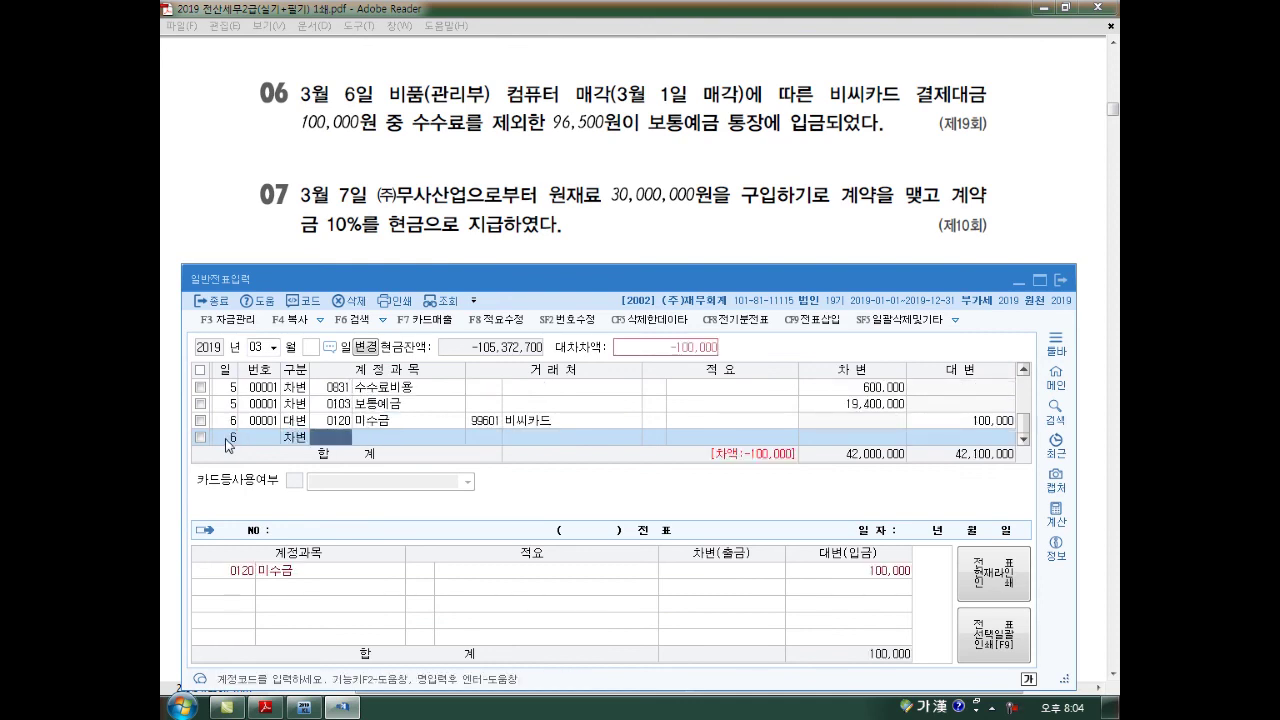
{"action": "type", "text": "103"}
{"action": "key", "text": "Return"}
{"action": "key", "text": "Return"}
{"action": "key", "text": "Return"}
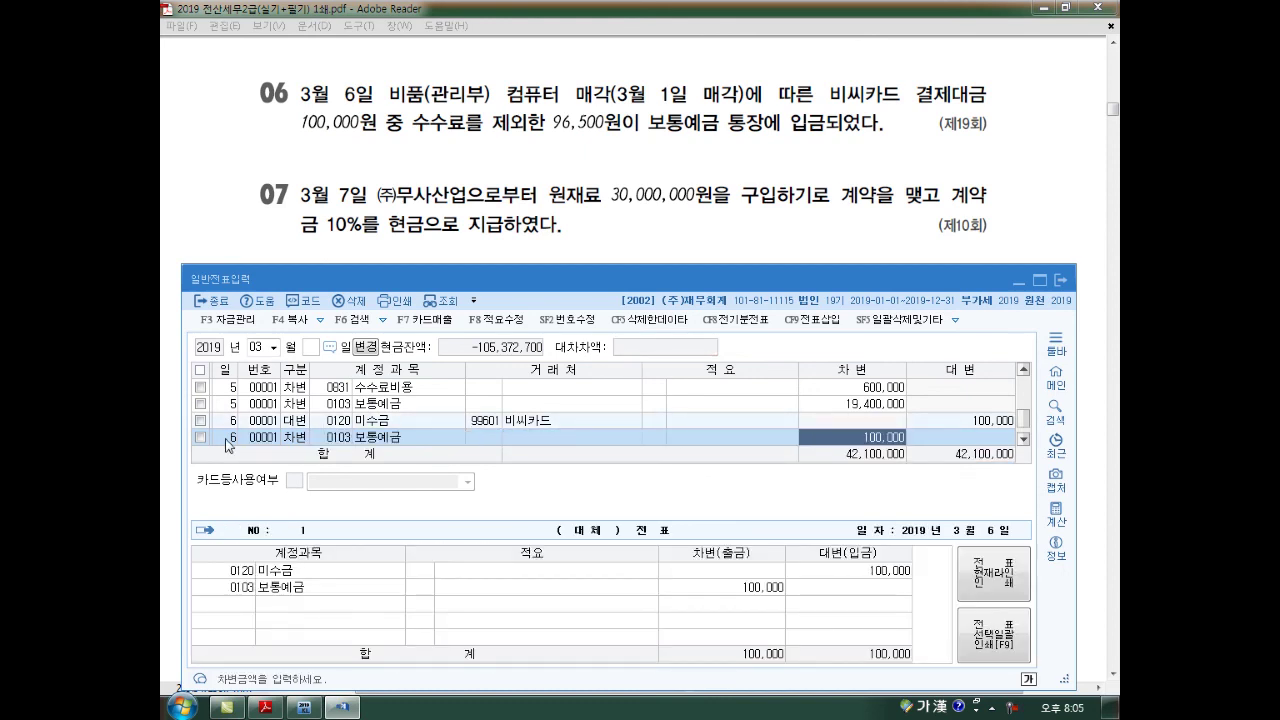
{"action": "type", "text": "96500"}
{"action": "key", "text": "Return"}
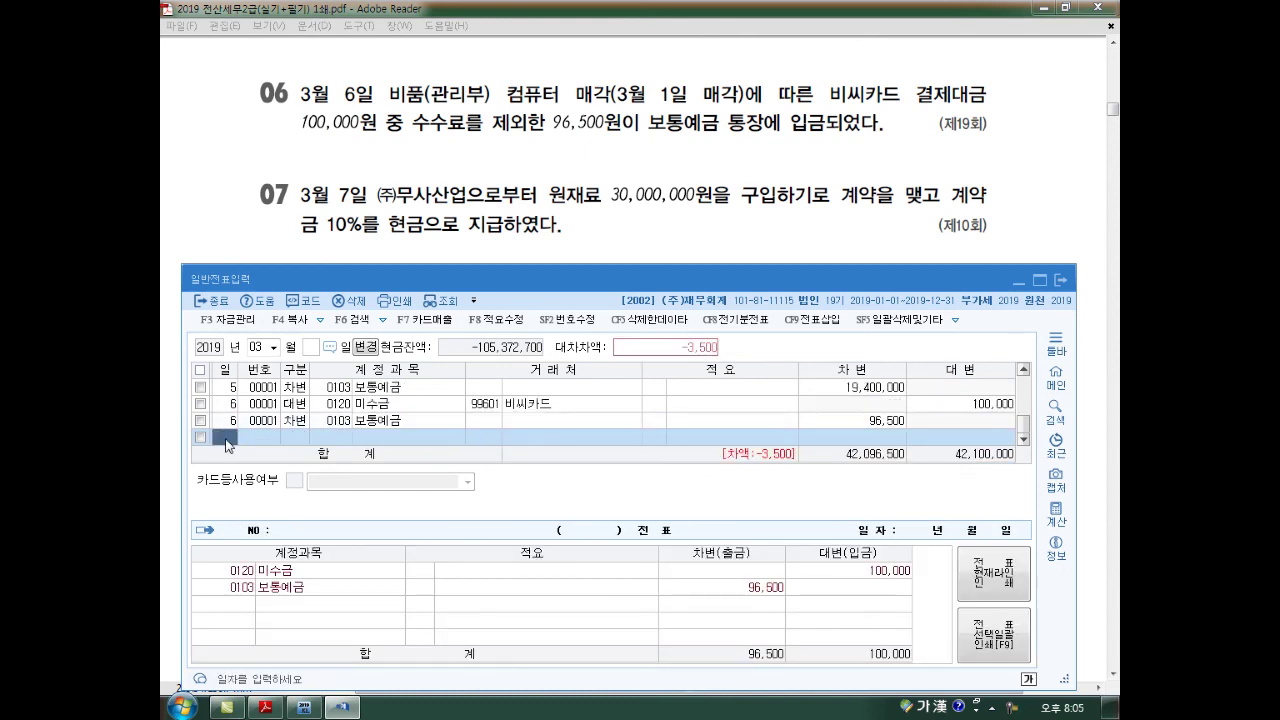
Enter the March 6 debit line for the remaining 3,500 on account 831 수수료비용.
{"action": "key", "text": "Return"}
{"action": "type", "text": "3"}
{"action": "key", "text": "Return"}
{"action": "type", "text": "831"}
{"action": "key", "text": "Return"}
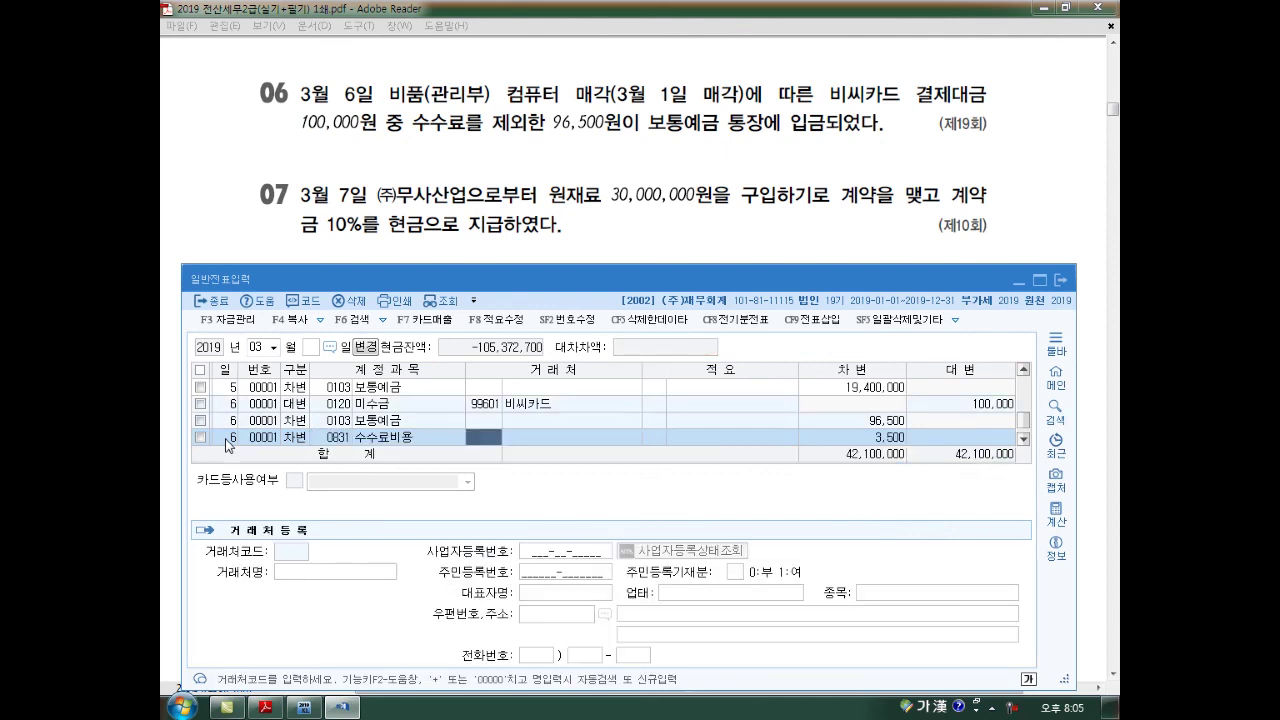
{"action": "key", "text": "Return"}
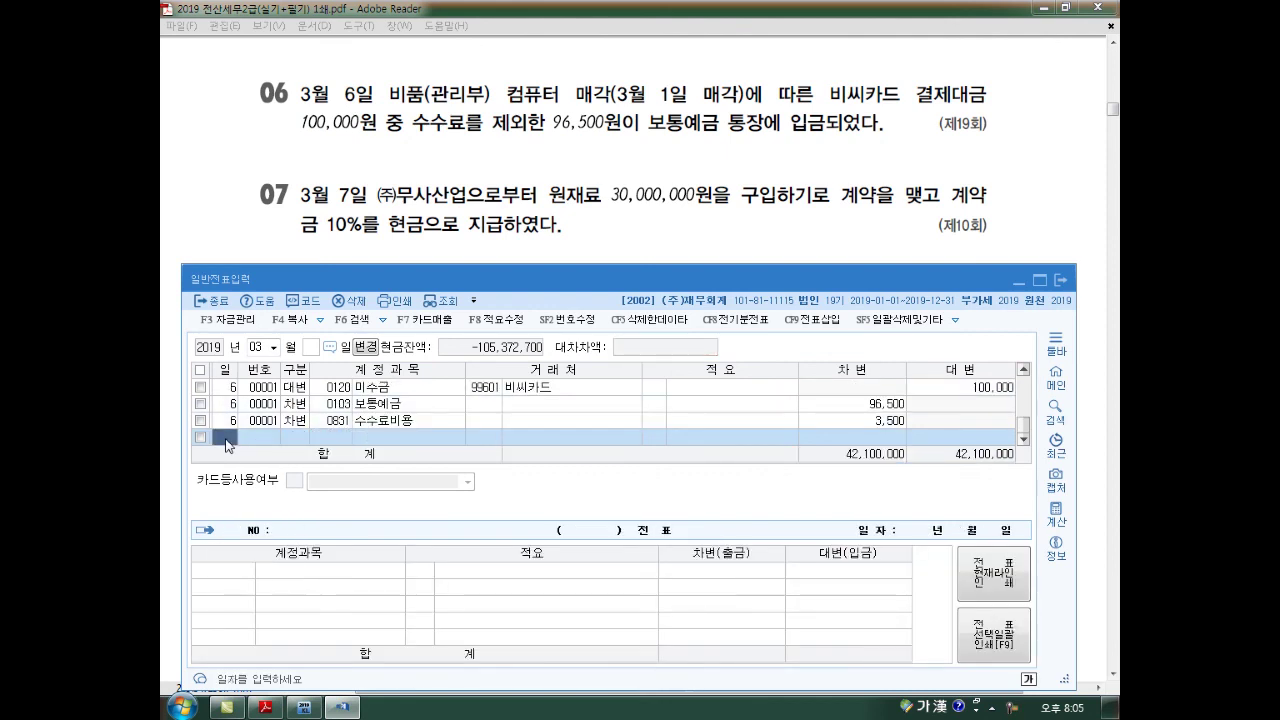